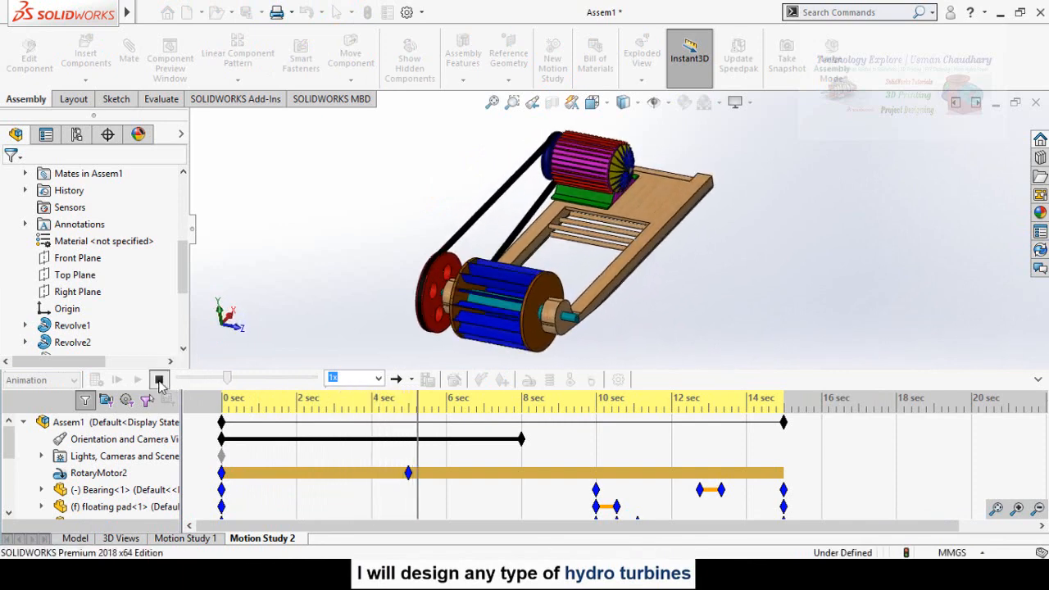
Stop the running motion study and play the exported animation video in the media player
click(159, 380)
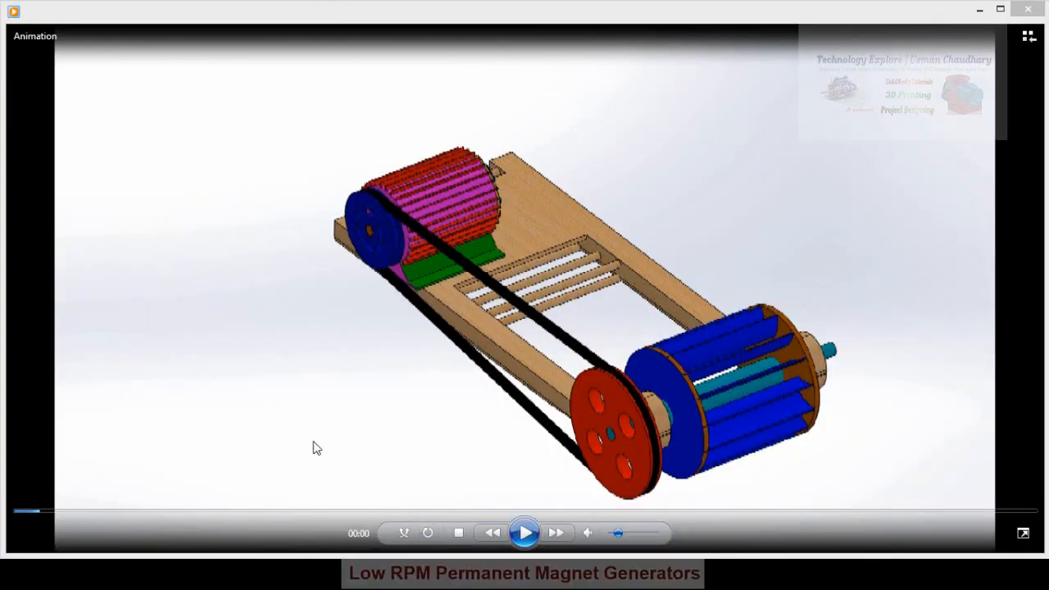
click(521, 534)
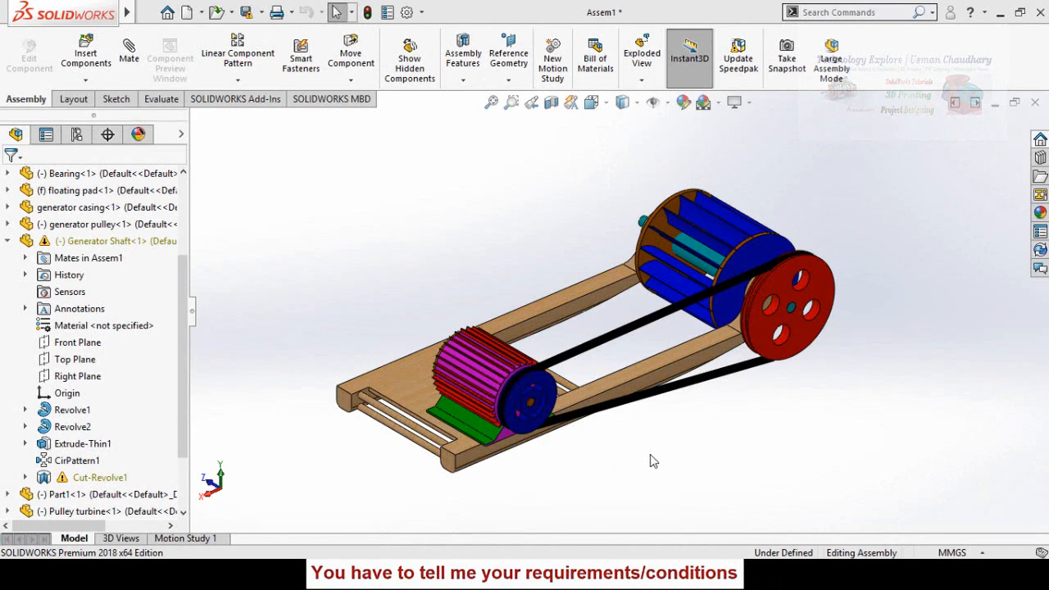
Create a new motion study for the turbine assembly and keep its study type as Animation
middle_drag(675, 459, 568, 480)
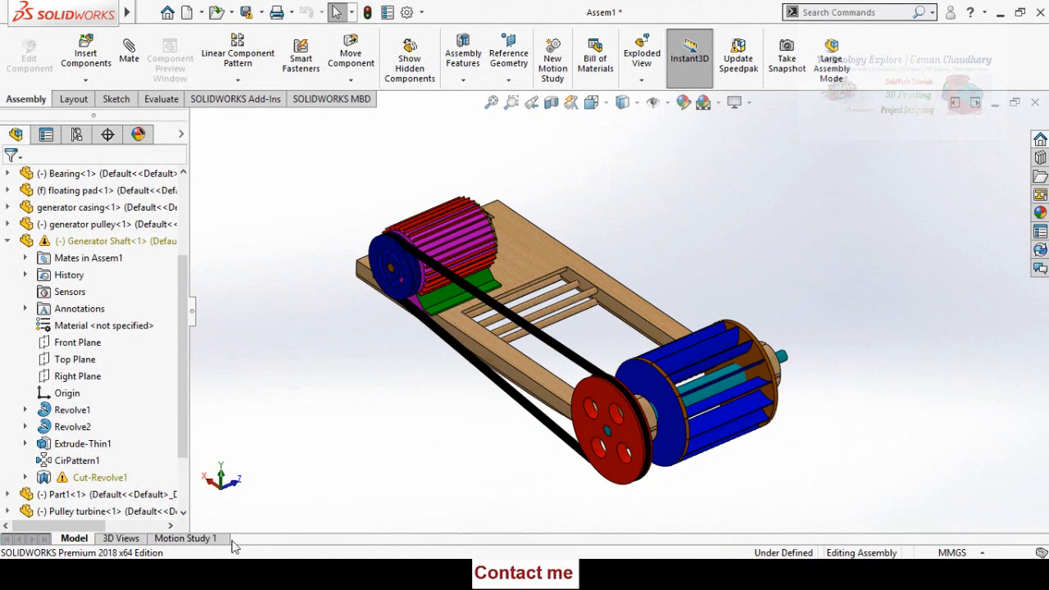
click(203, 541)
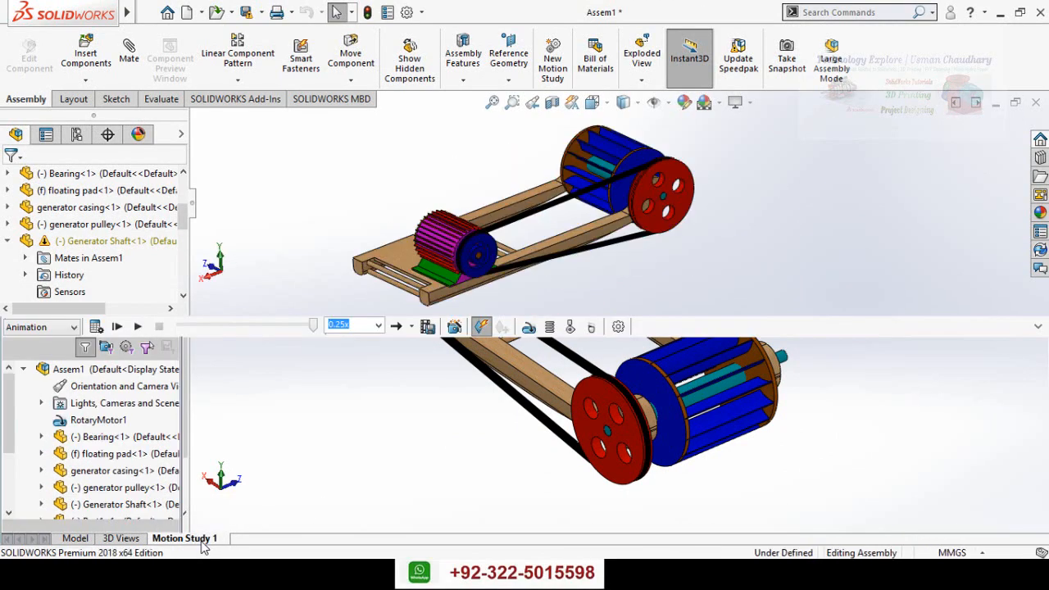
right_click(242, 547)
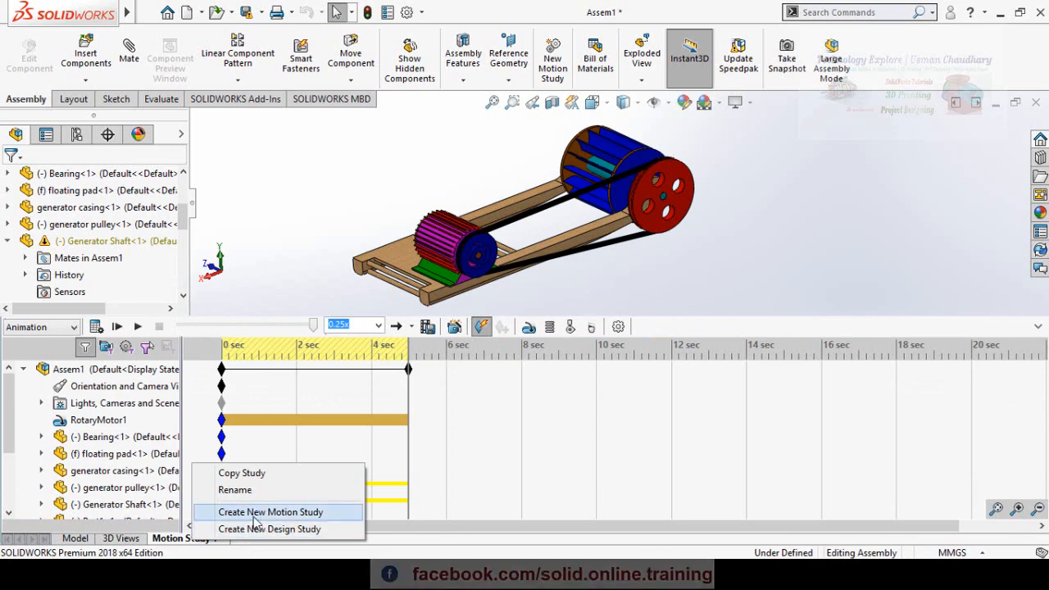
click(256, 514)
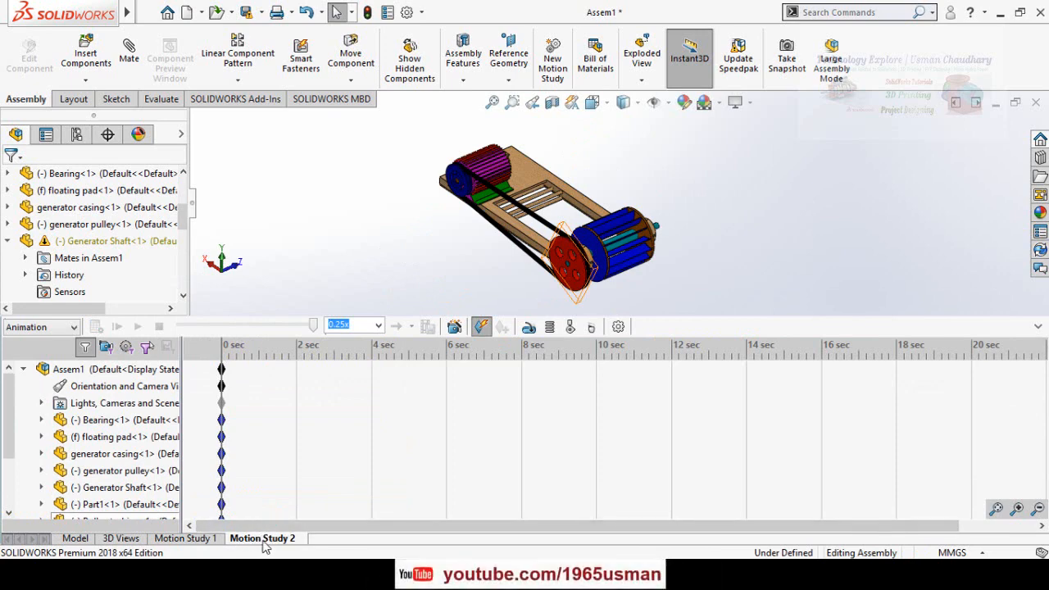
click(37, 328)
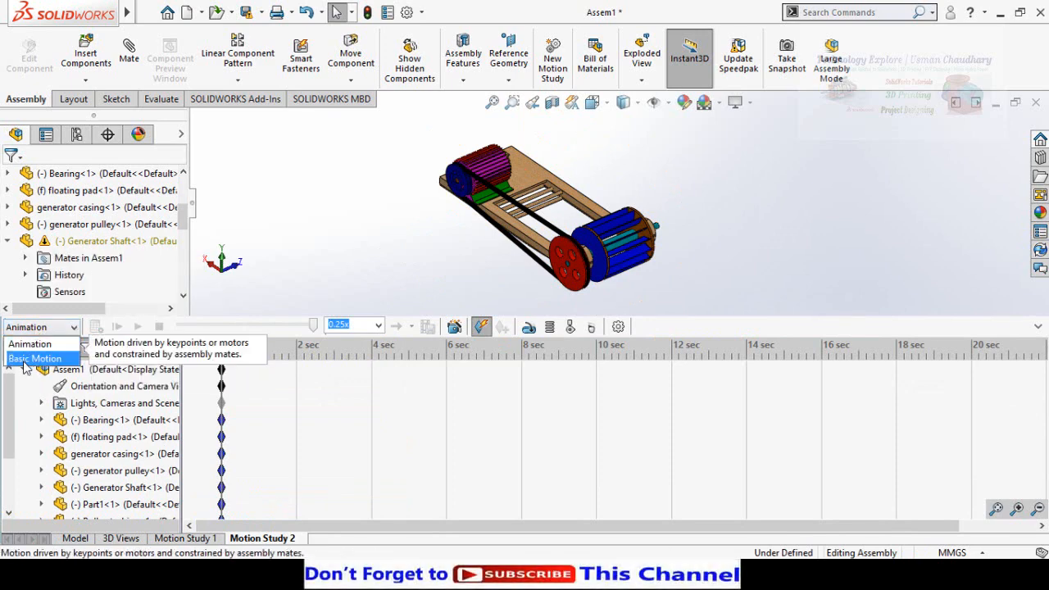
click(28, 347)
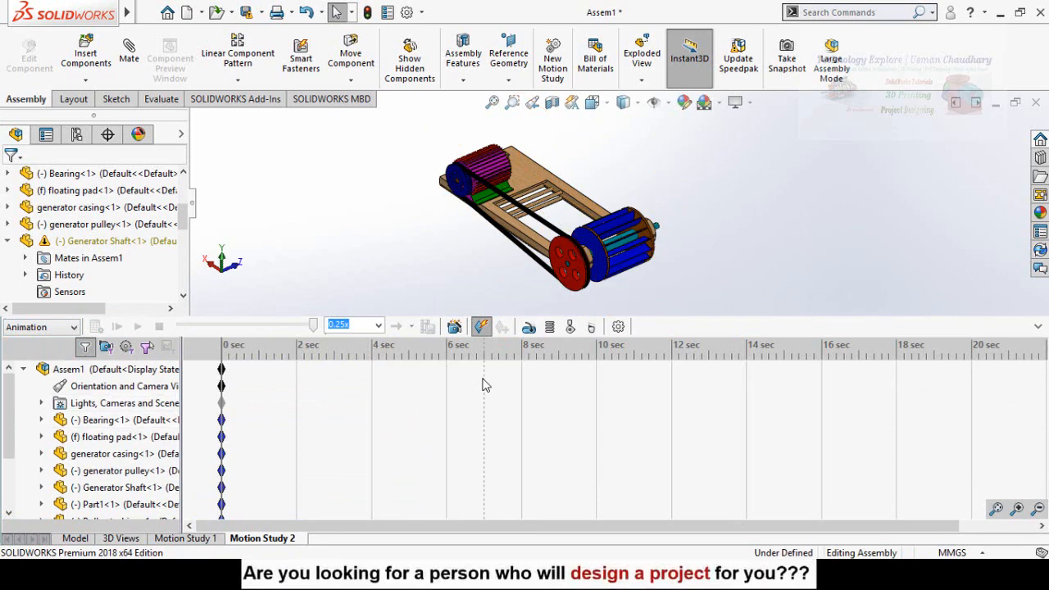
Add a rotary motor located on the cylindrical face of the turbine shaft's protruding end
scroll(653, 290, down, 2)
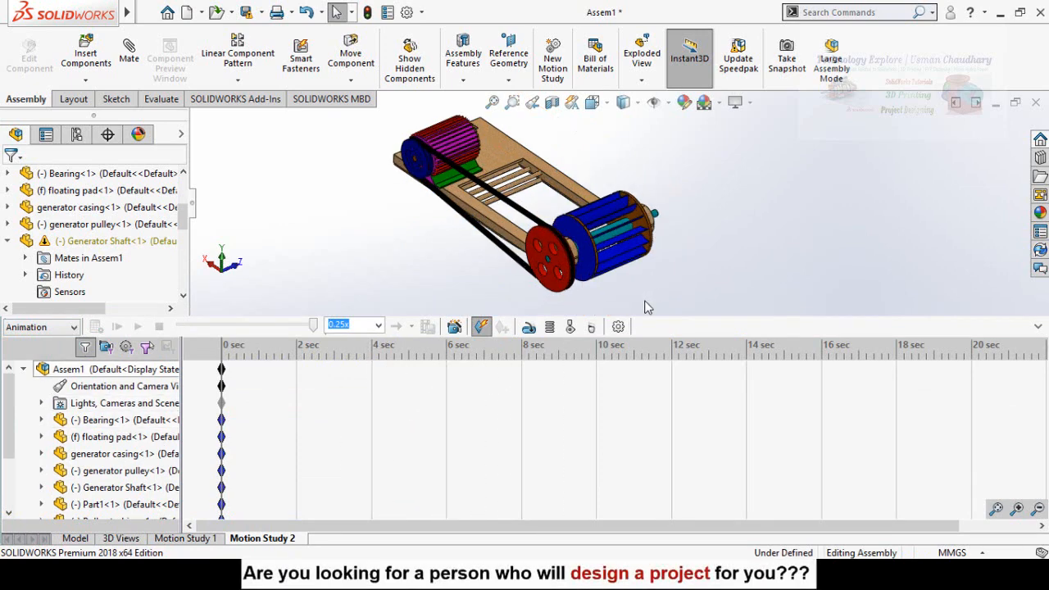
click(580, 239)
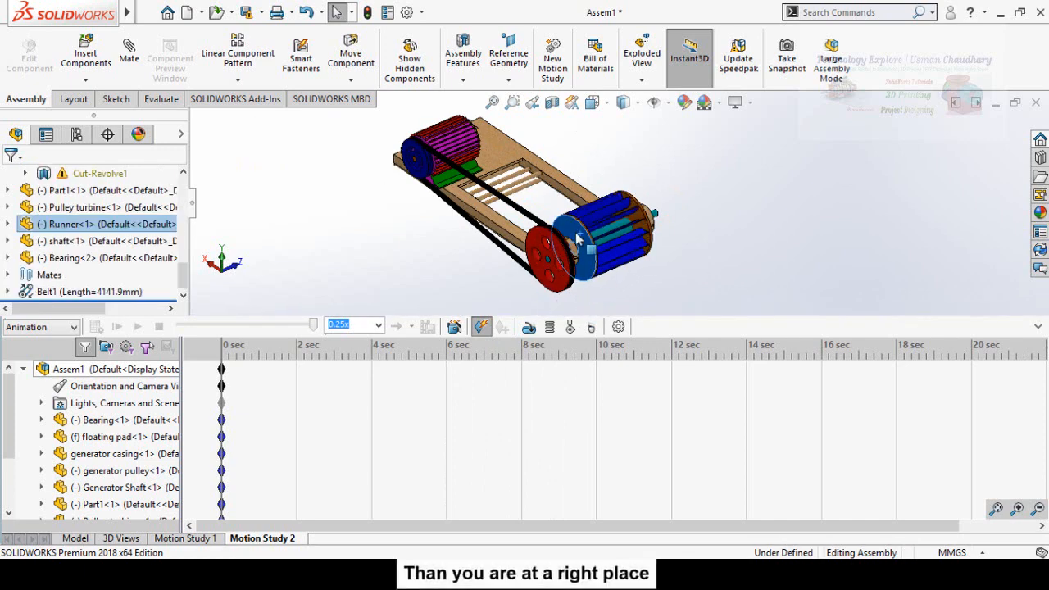
click(397, 310)
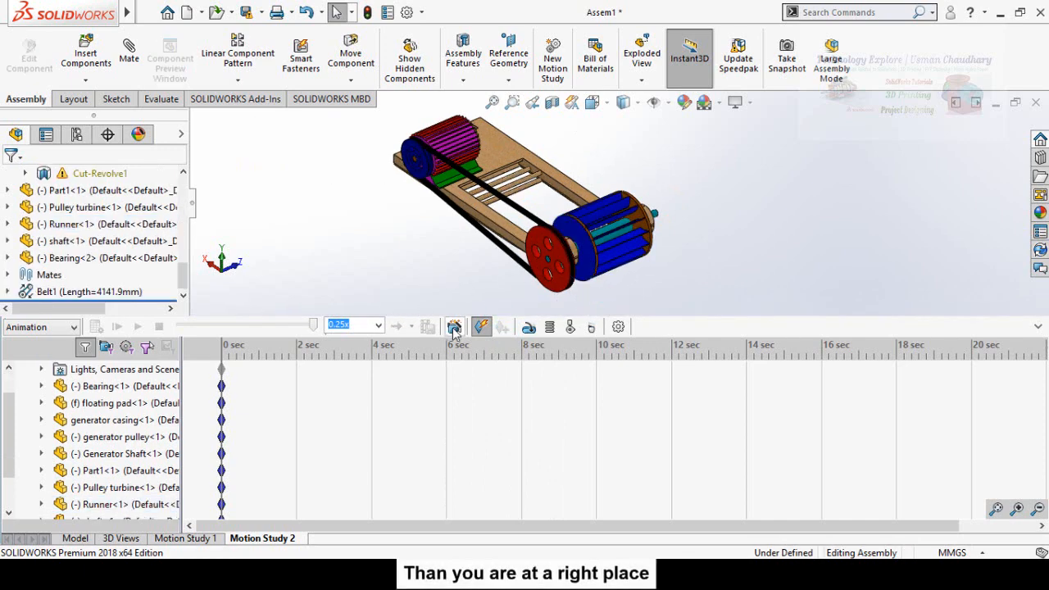
click(528, 328)
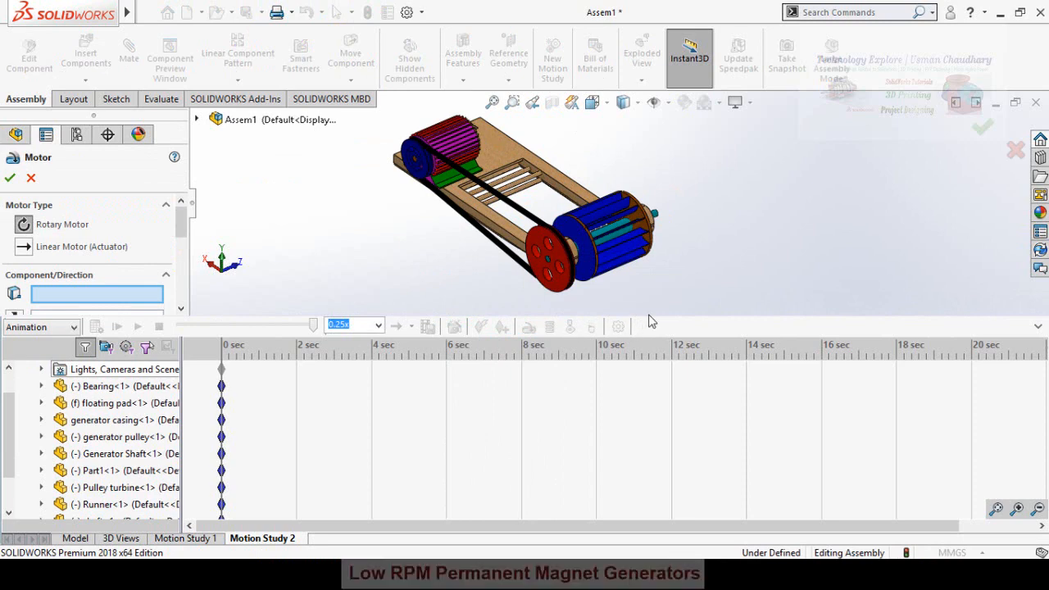
drag(647, 315, 642, 432)
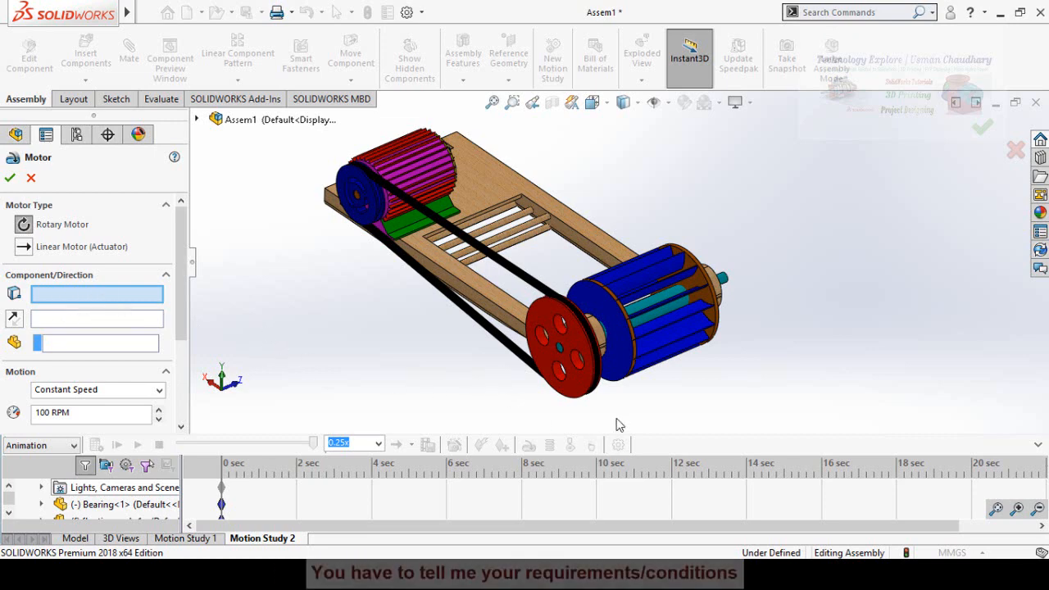
scroll(610, 406, down, 2)
scroll(620, 407, up, 1)
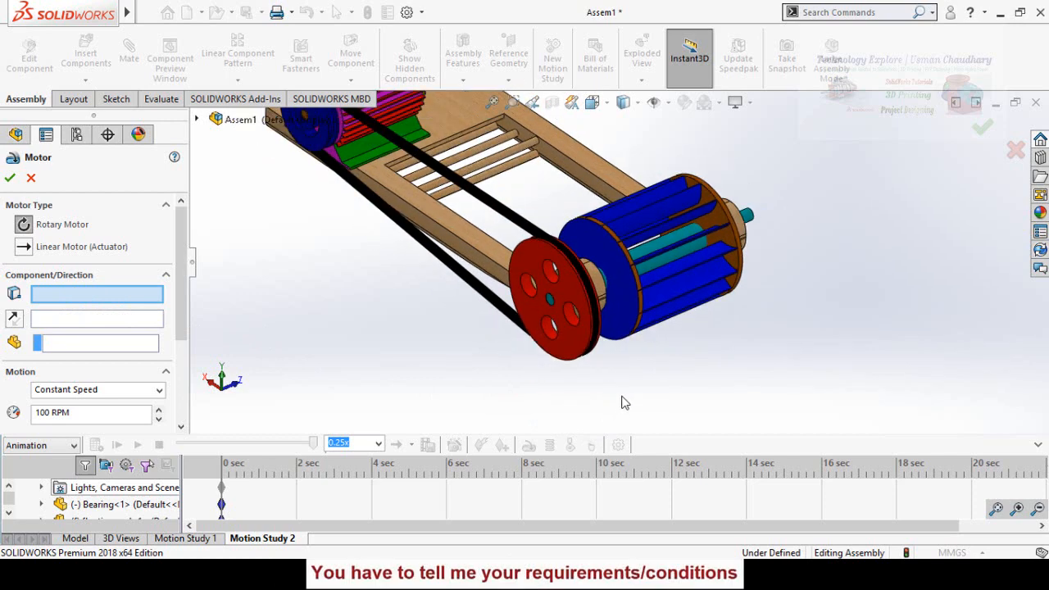
middle_drag(623, 368, 775, 298)
click(808, 226)
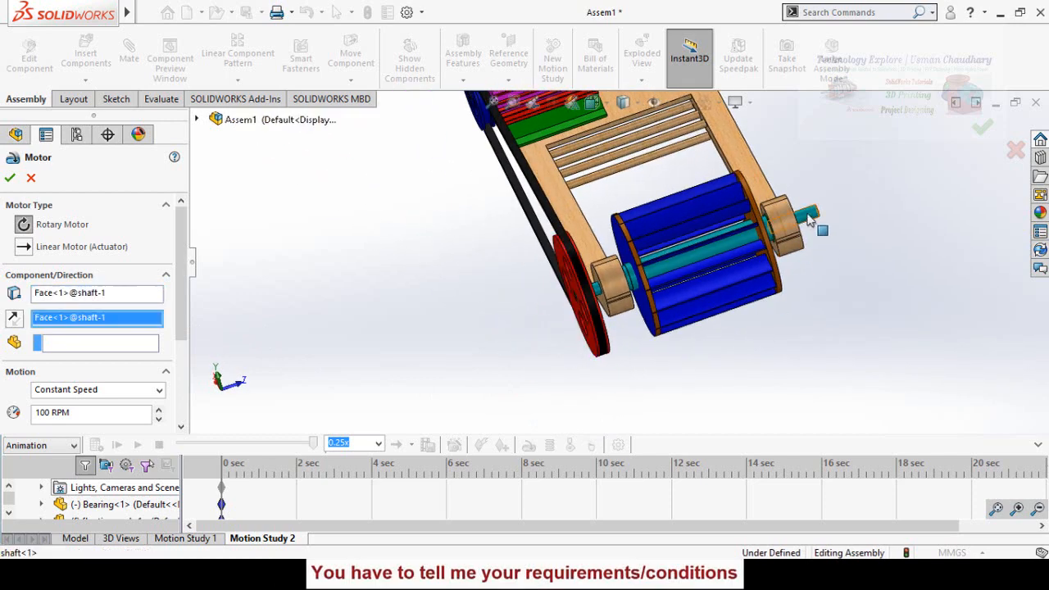
Reverse the rotary motor's direction of rotation on the turbine shaft
middle_drag(807, 226, 633, 446)
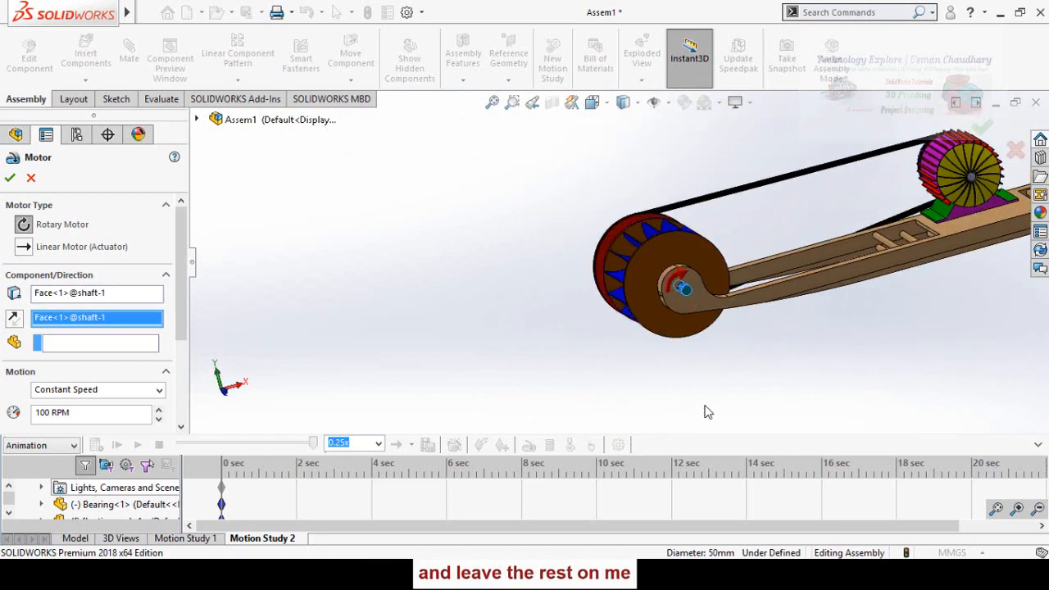
scroll(778, 364, down, 2)
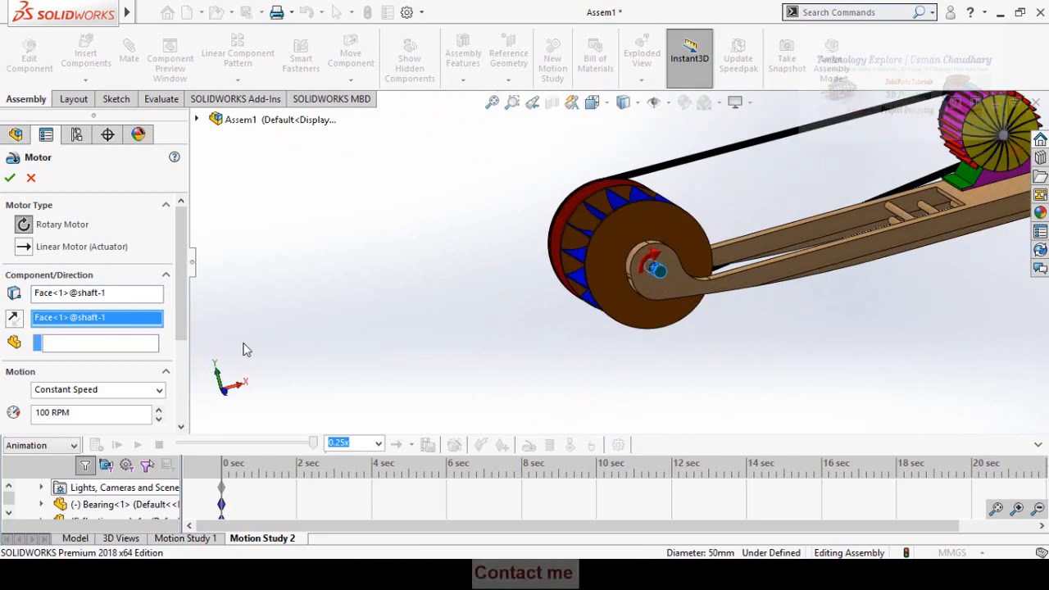
click(13, 322)
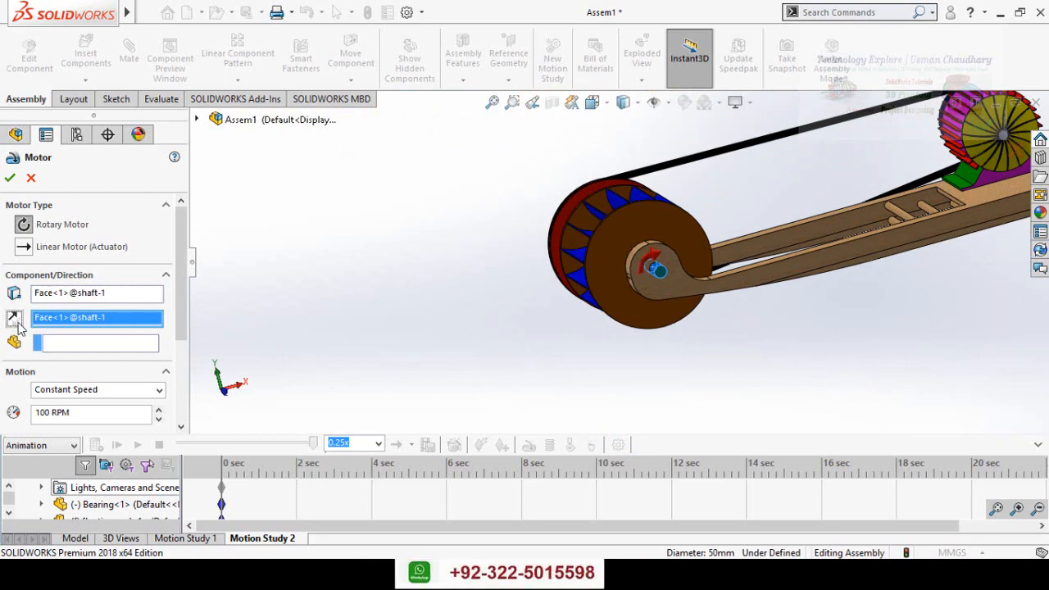
scroll(427, 312, up, 3)
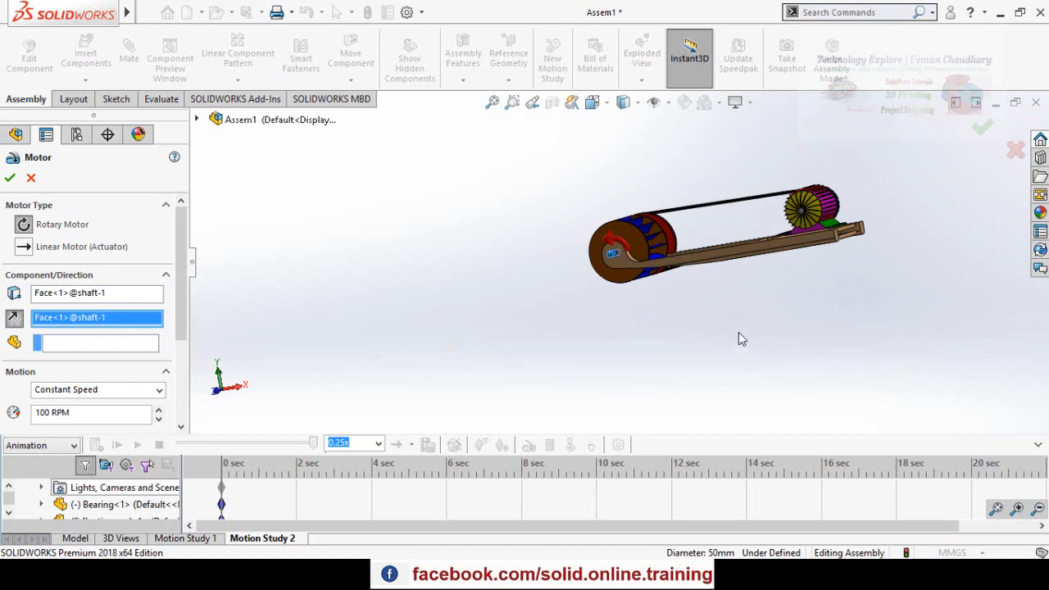
middle_drag(738, 333, 823, 381)
scroll(889, 223, down, 2)
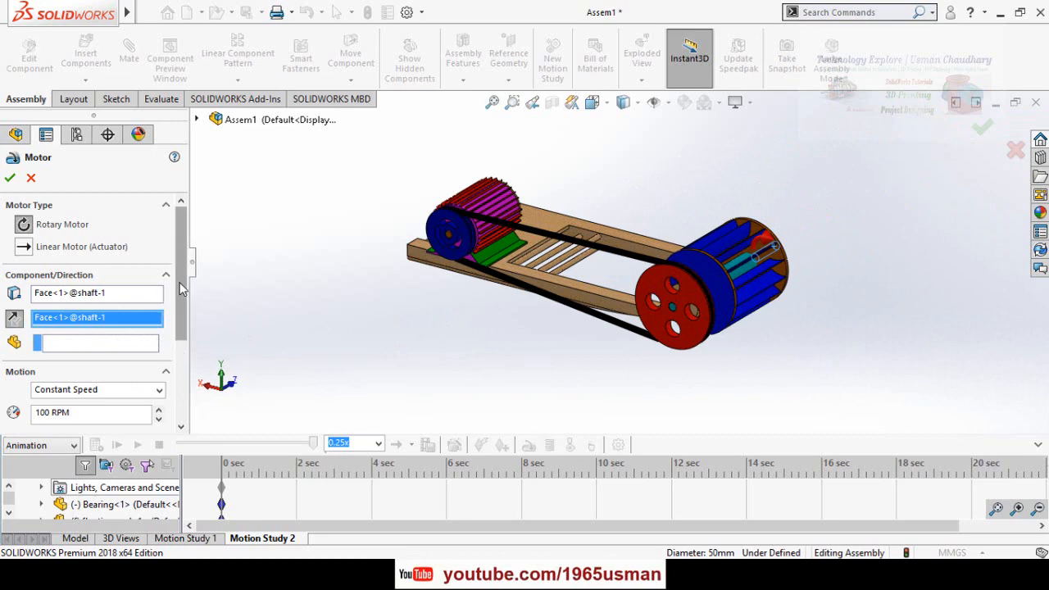
Set the motor's motion to Constant Speed at 30 RPM and accept the motor
drag(180, 283, 180, 338)
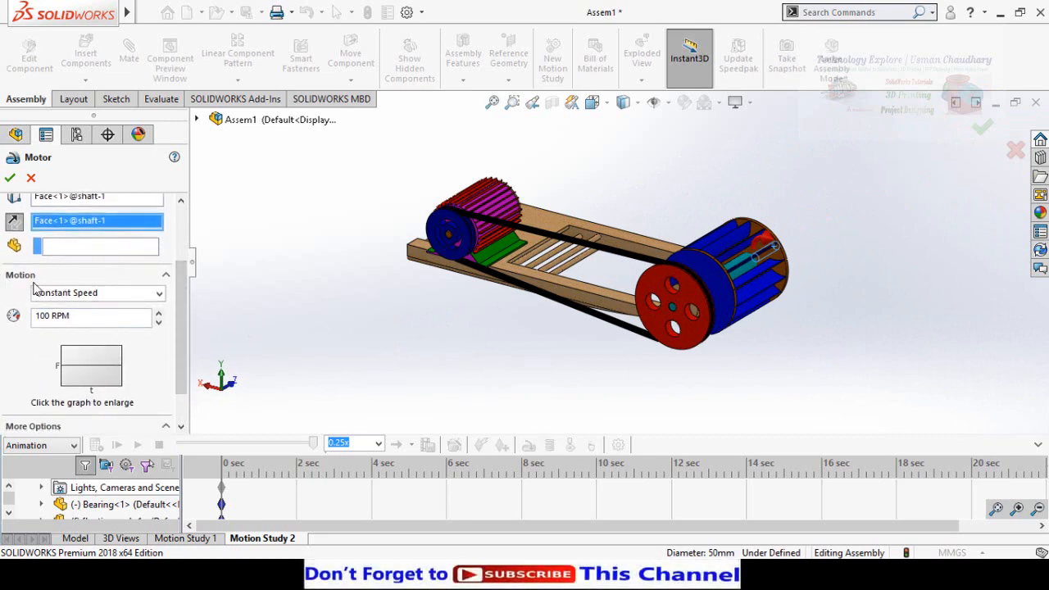
click(100, 295)
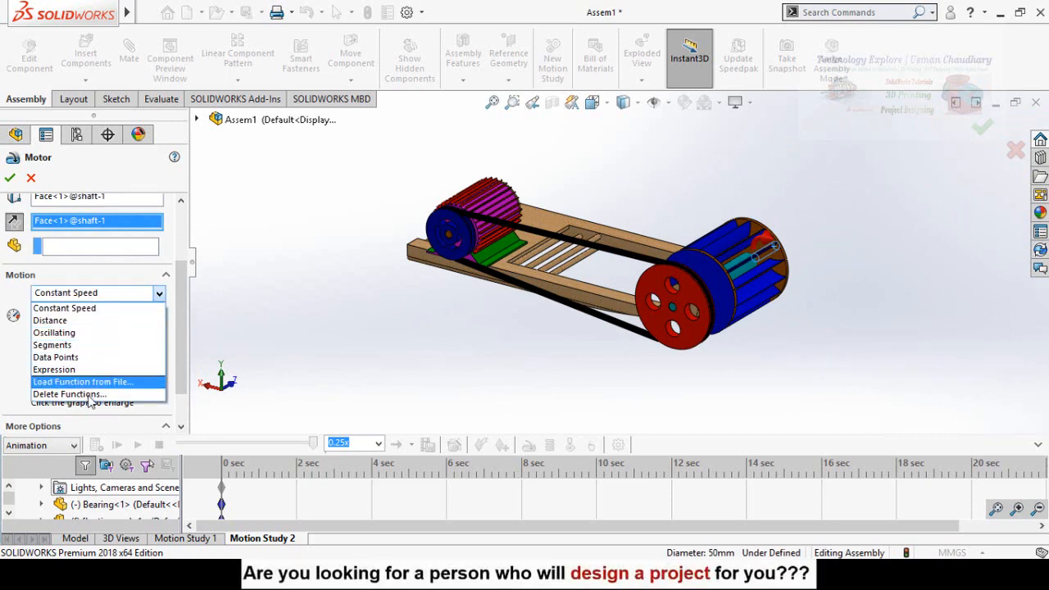
click(65, 310)
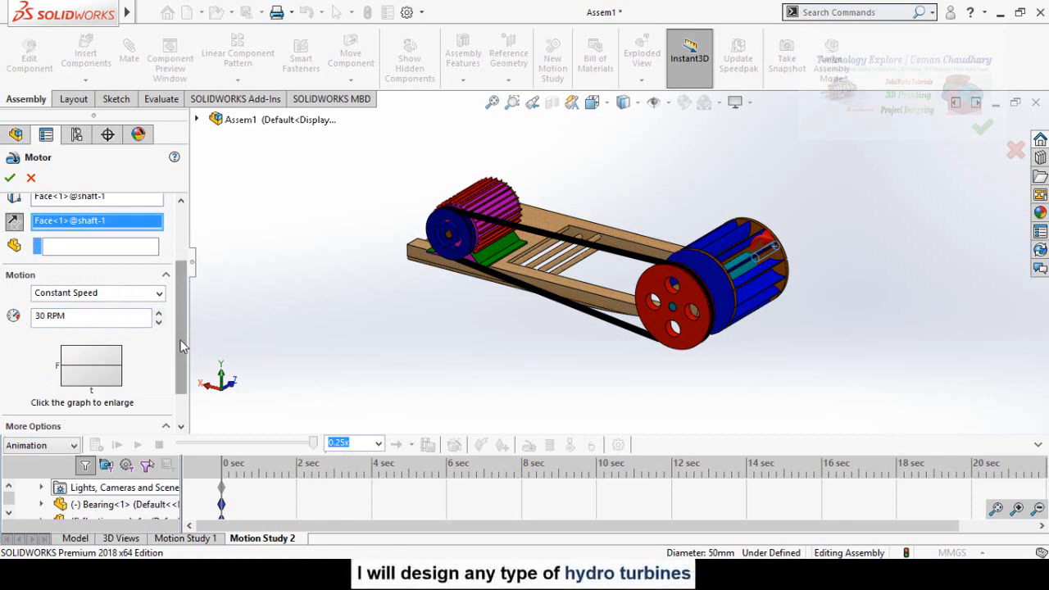
drag(182, 346, 172, 373)
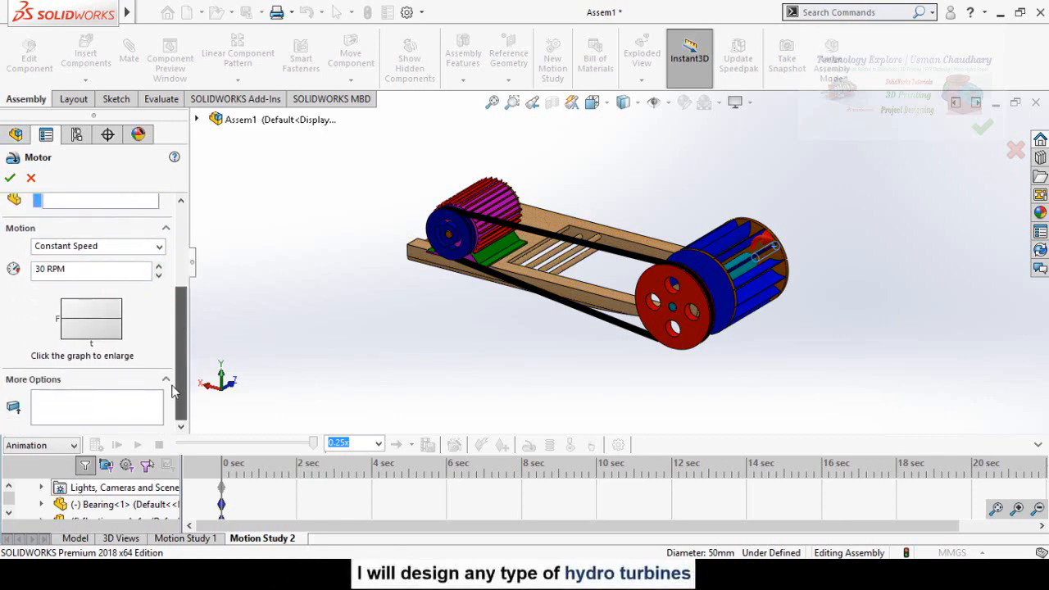
click(10, 179)
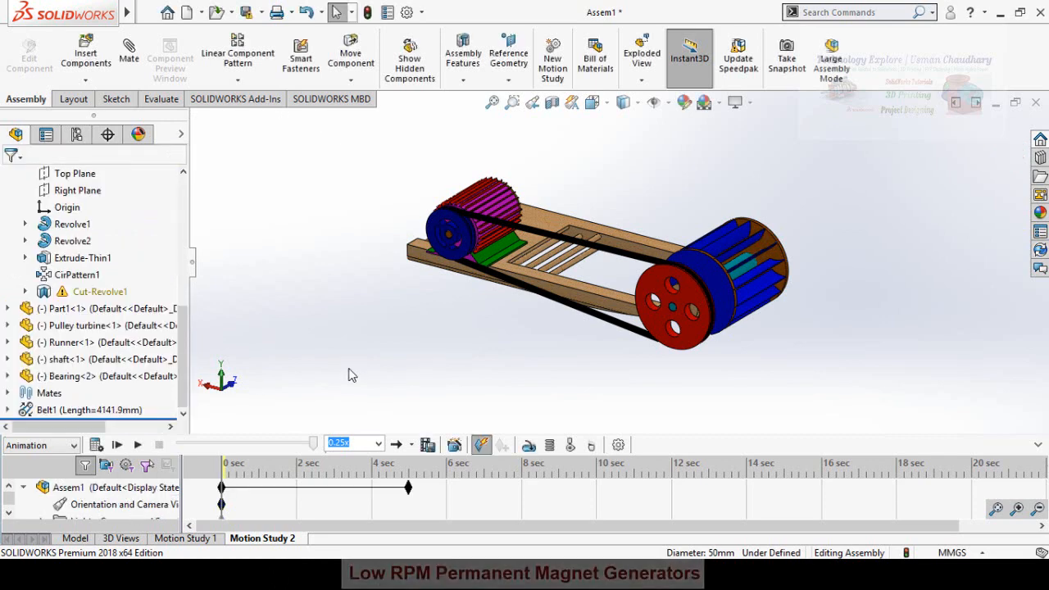
Show more of the timeline and play the motion study to check the rotation of the runner, pulleys and generator
drag(643, 435, 644, 370)
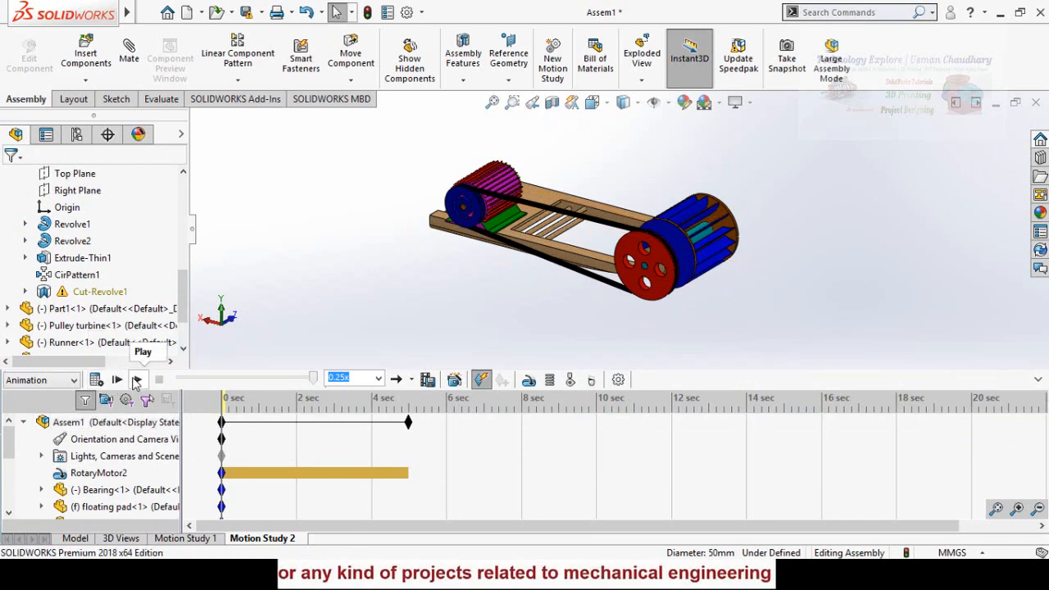
click(136, 381)
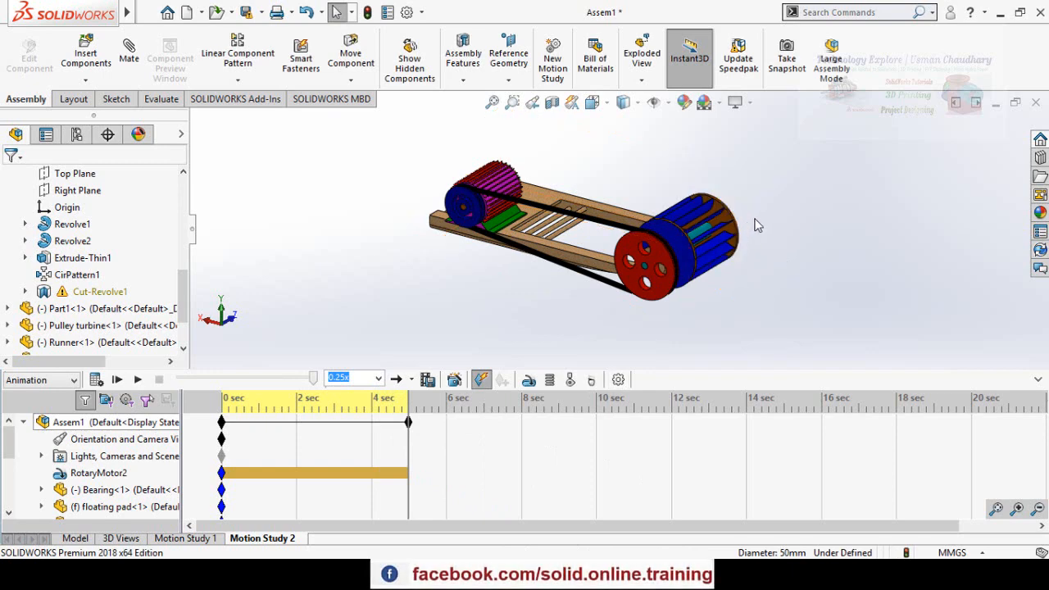
scroll(758, 226, down, 2)
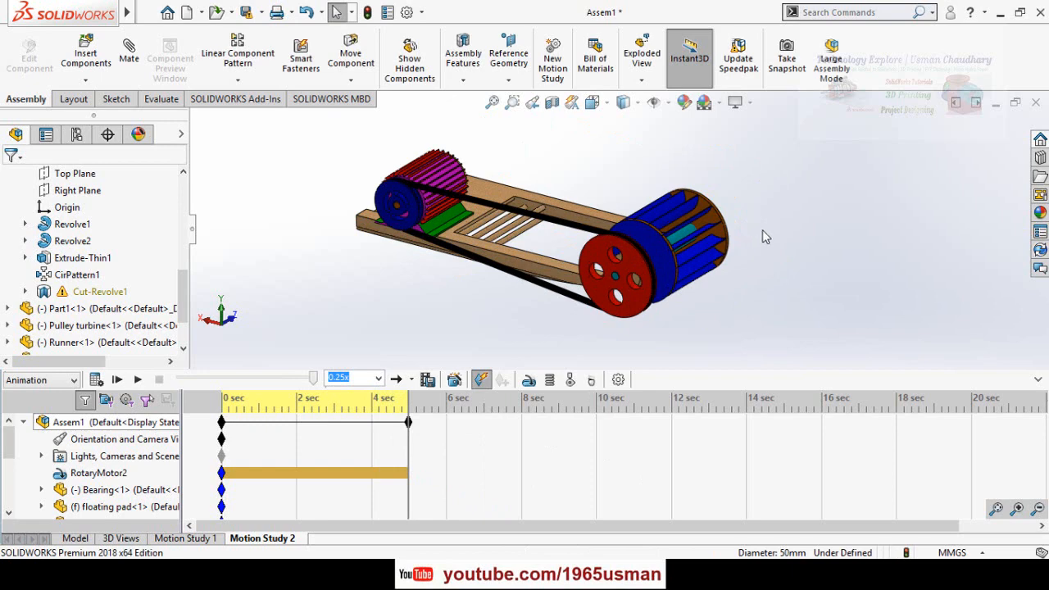
middle_drag(762, 236, 730, 272)
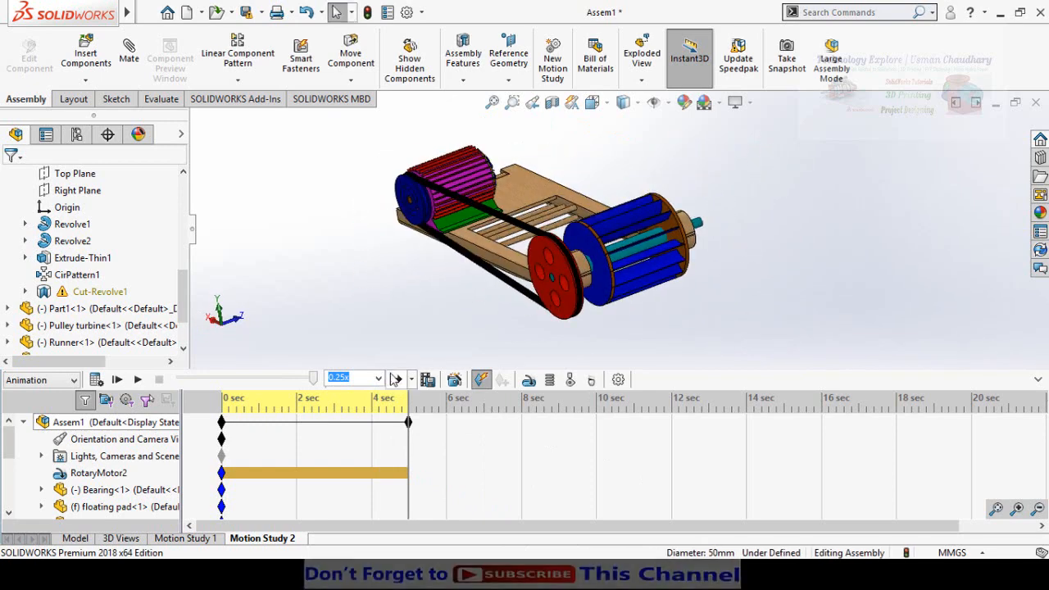
Place a key for the rotary motor at 5 seconds on the timeline
click(379, 437)
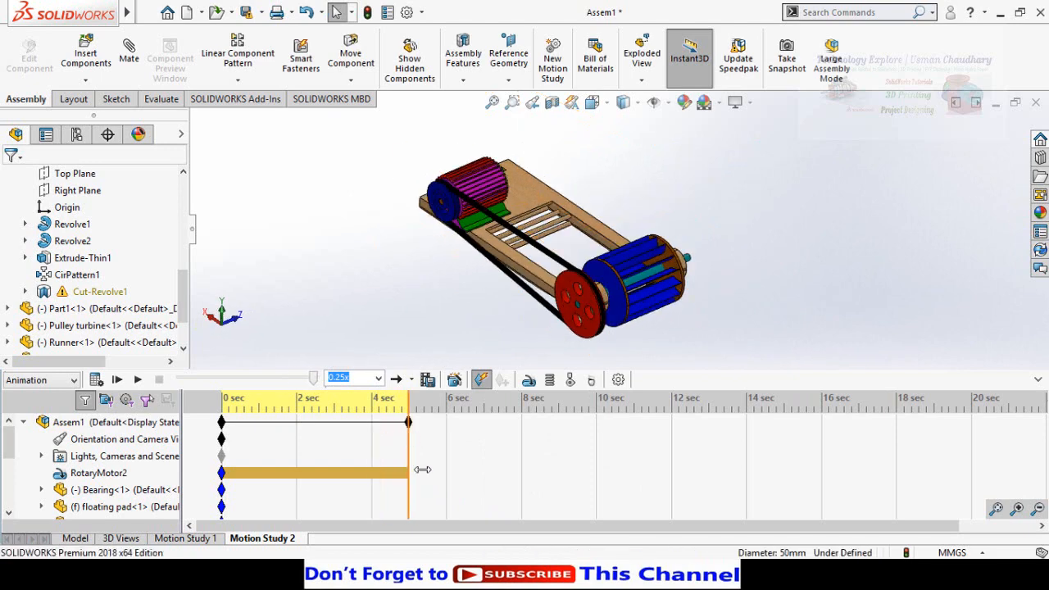
right_click(408, 475)
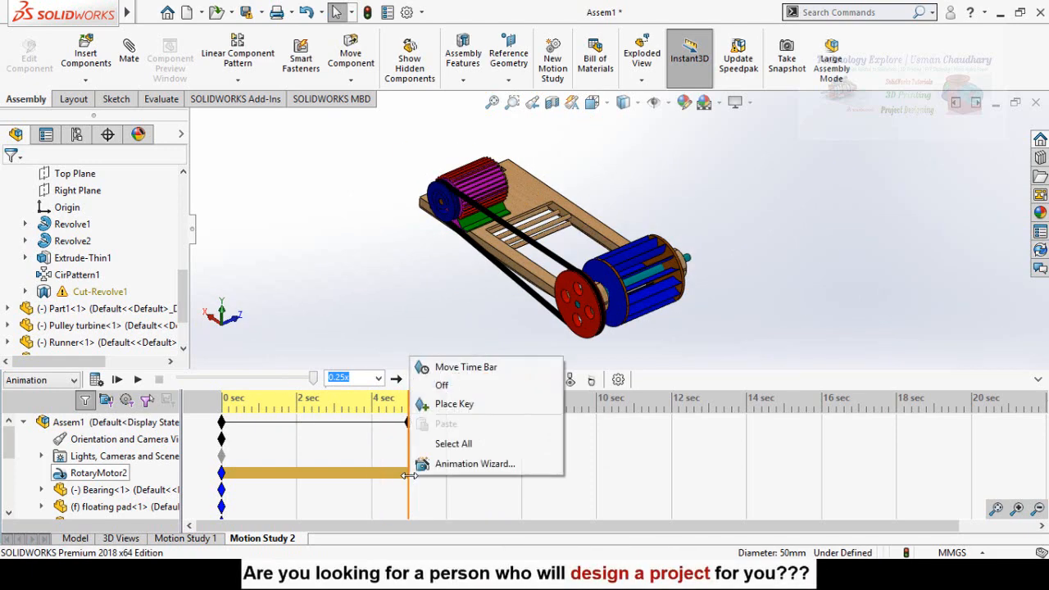
click(447, 407)
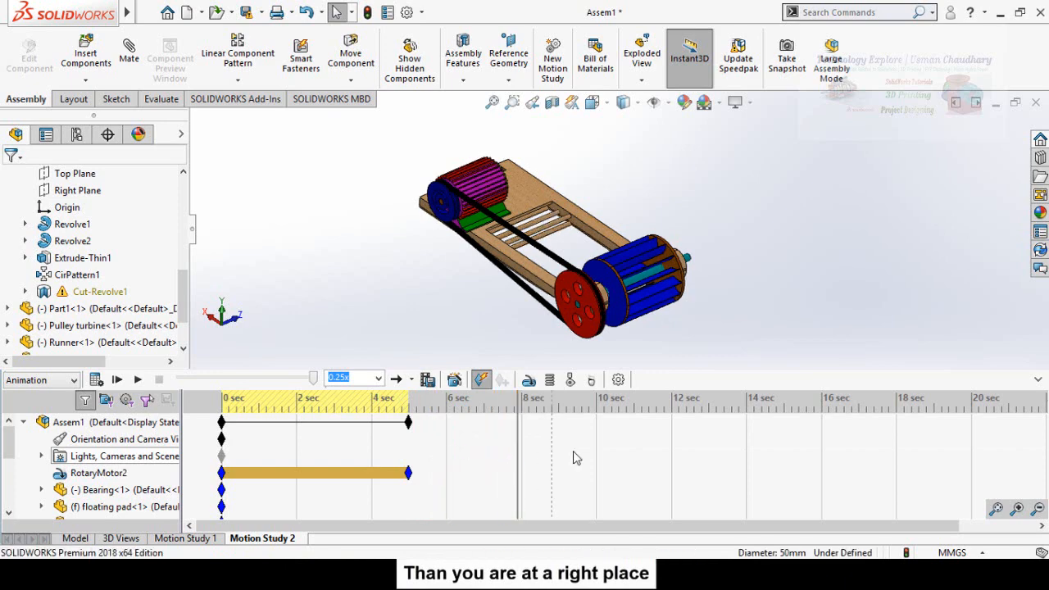
Place an orientation and camera view key at 8 seconds, with the assembly rotated to show the runner and generator from the opposite side
drag(519, 450, 522, 450)
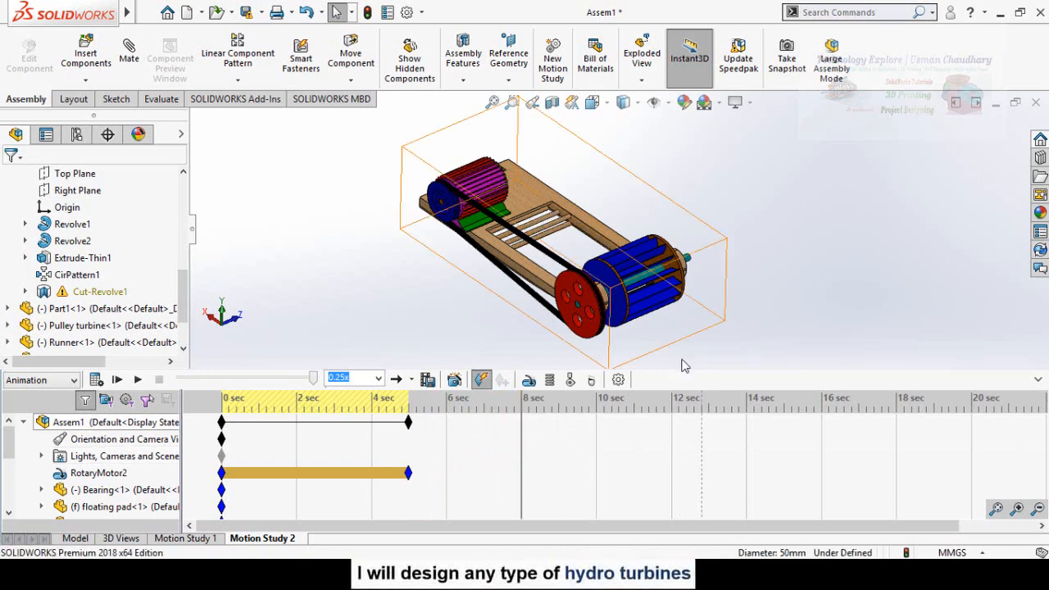
middle_drag(730, 306, 656, 341)
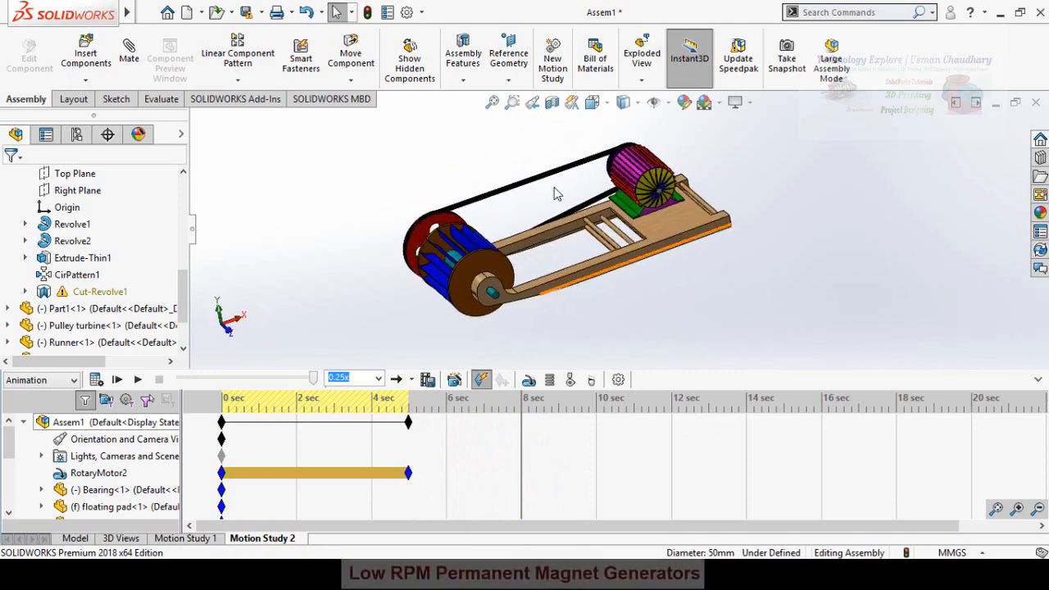
scroll(556, 197, down, 2)
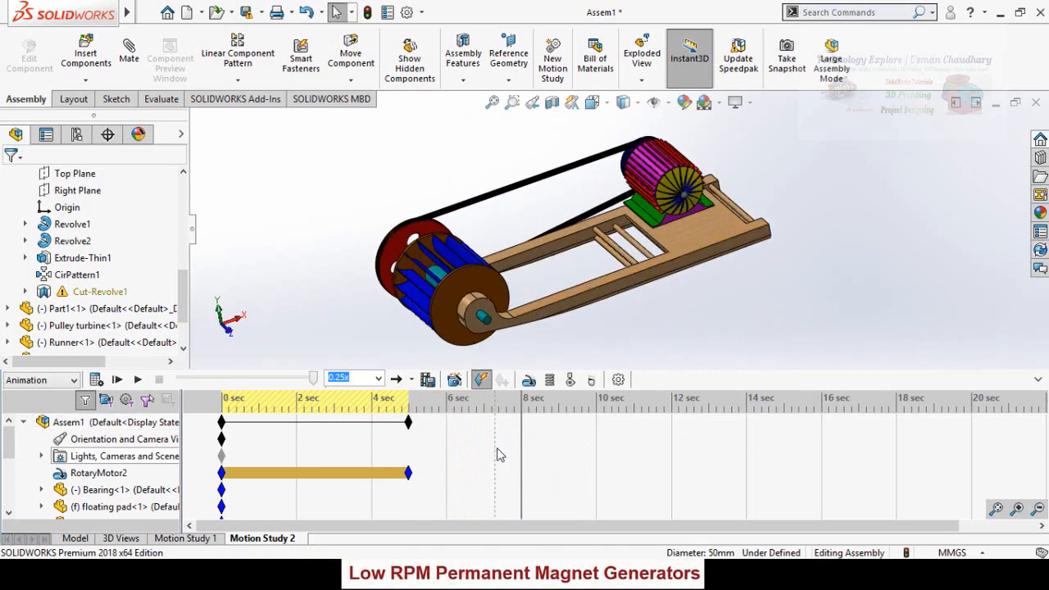
right_click(521, 445)
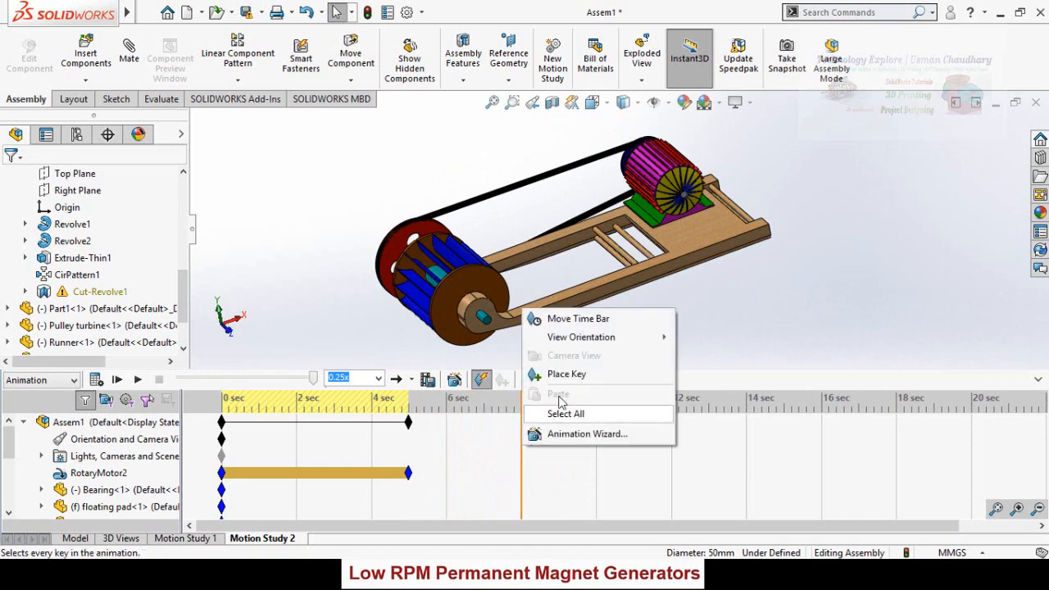
click(547, 372)
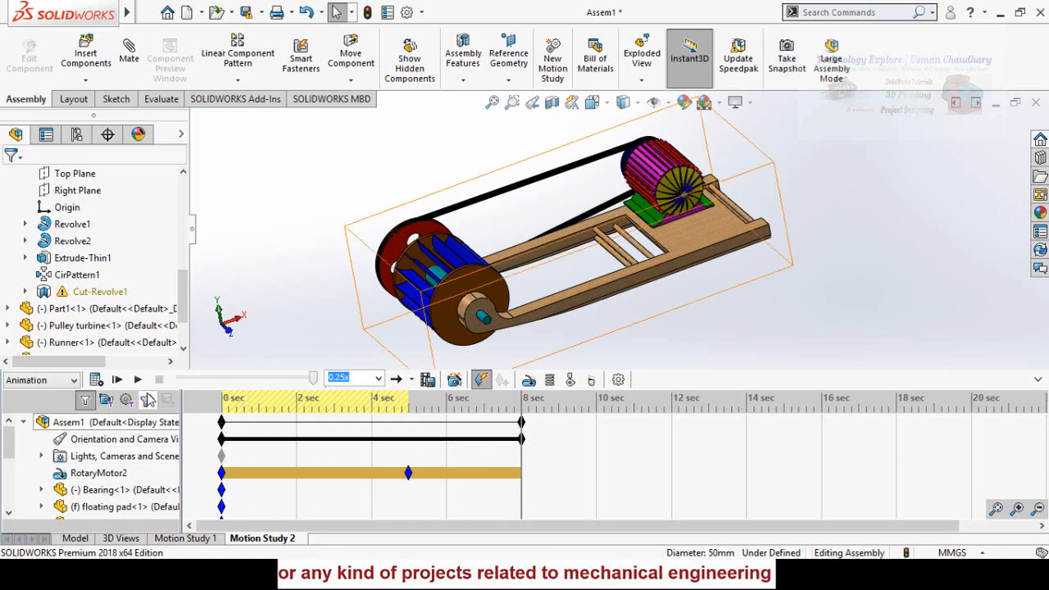
Play the motion study to check the changing camera view, and set the playback speed to 1x
click(137, 380)
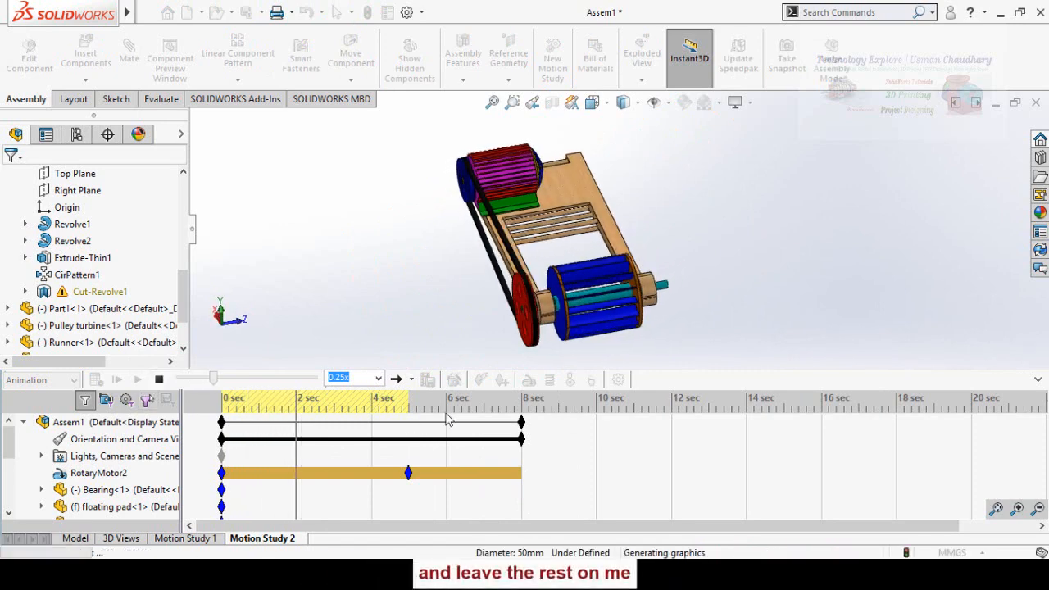
click(377, 378)
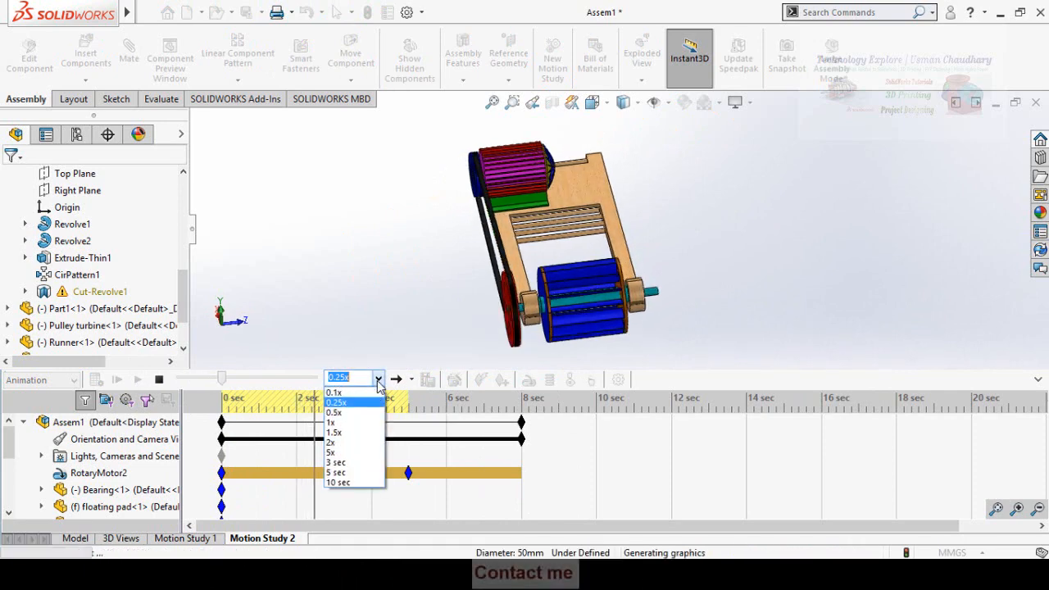
click(340, 422)
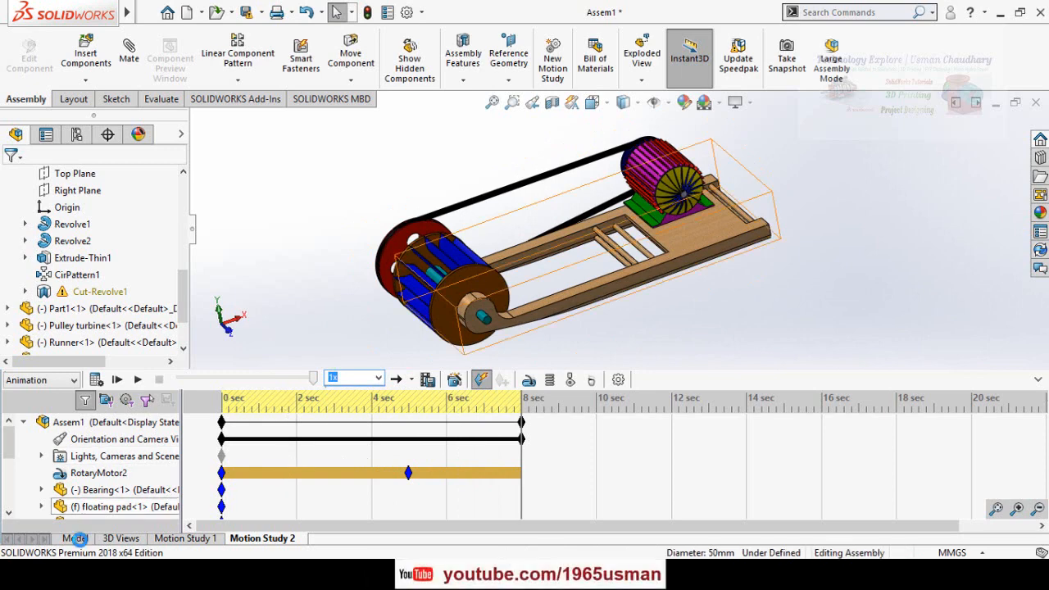
Return to the model and start a new exploded view for the Default configuration of the assembly
click(75, 538)
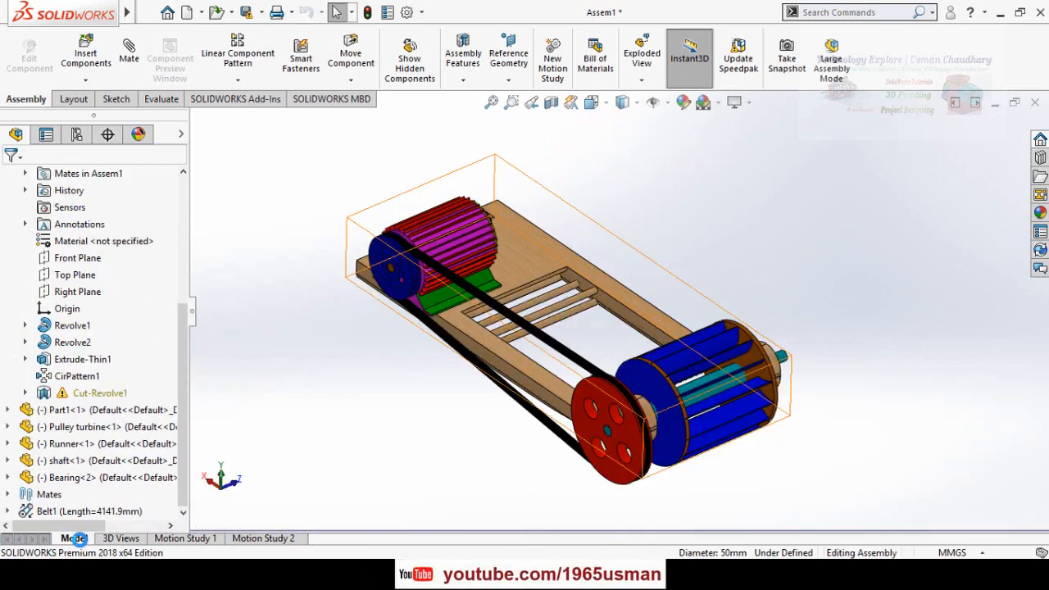
click(76, 135)
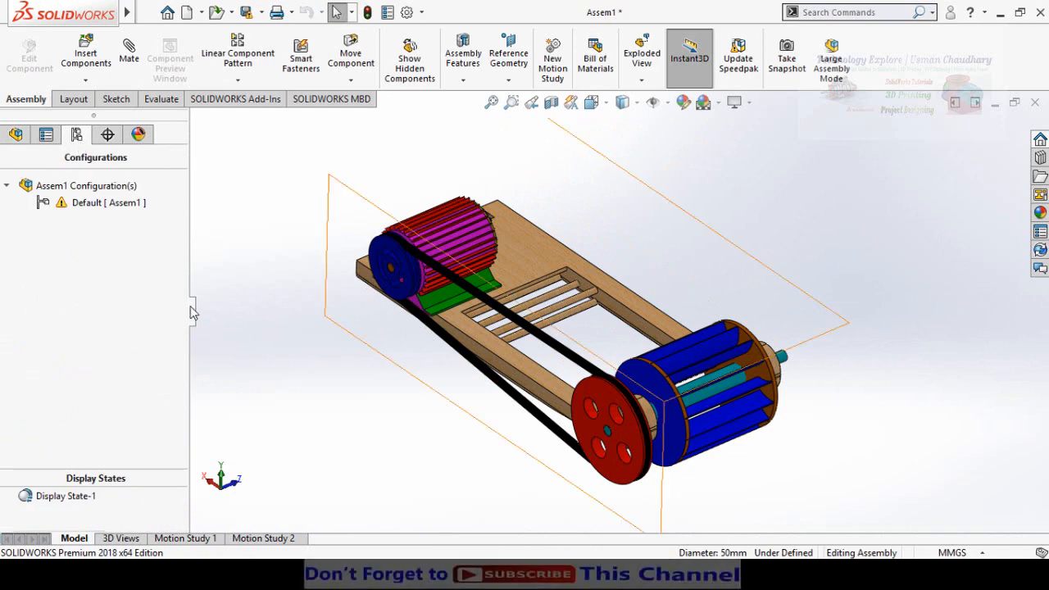
right_click(73, 208)
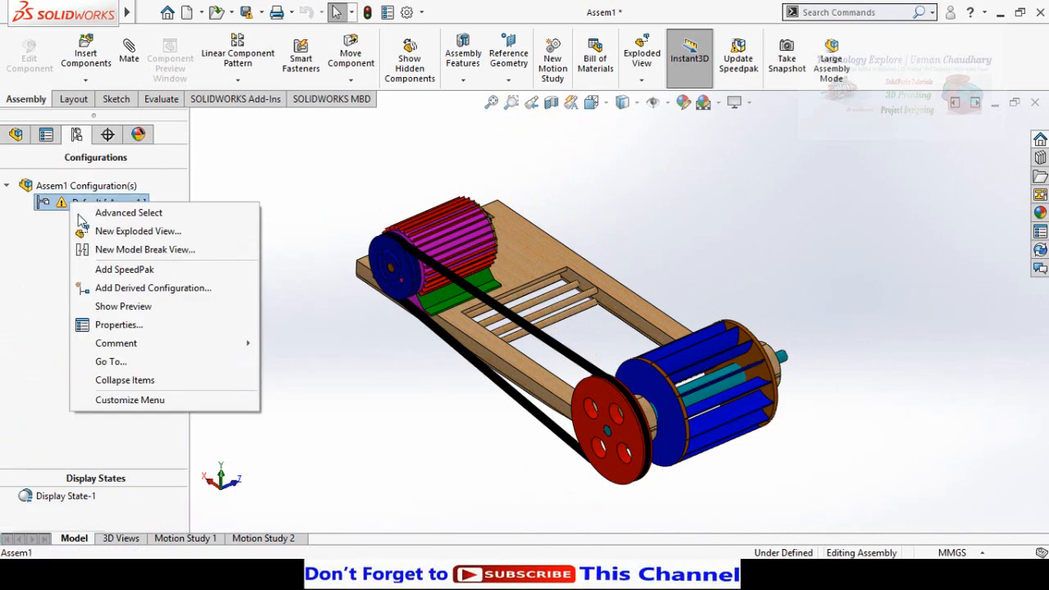
click(119, 234)
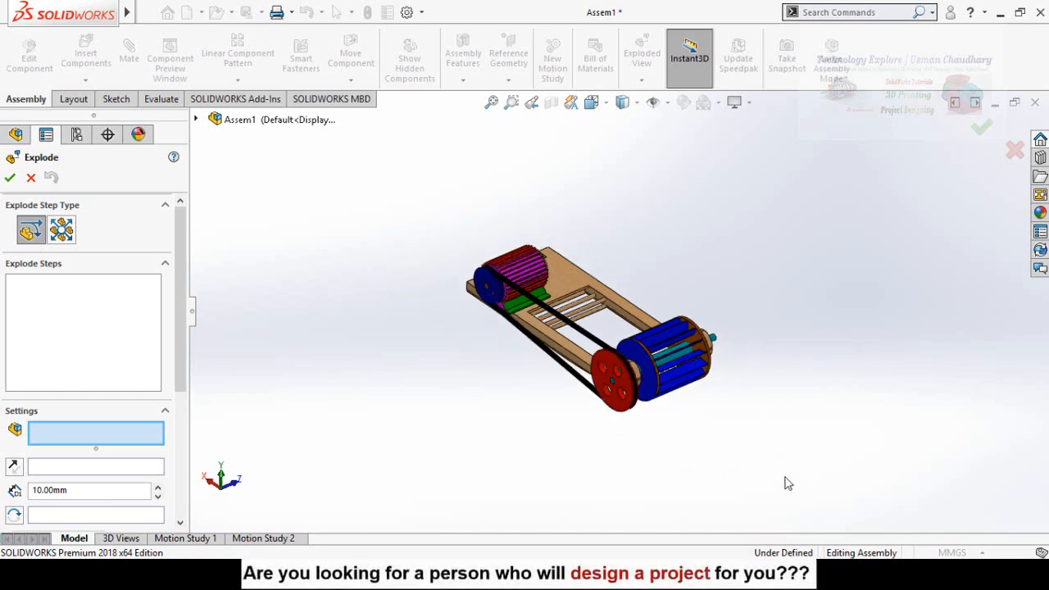
Explode the floating pad downwards along the Y axis, clear of the generator and turbine parts
scroll(784, 484, down, 1)
click(522, 246)
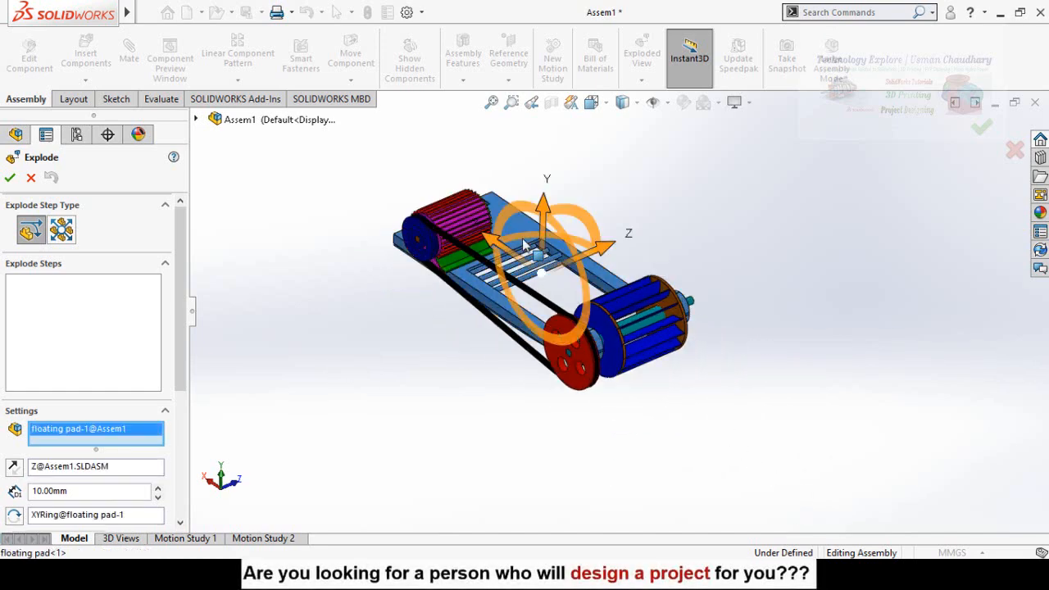
drag(543, 212, 540, 360)
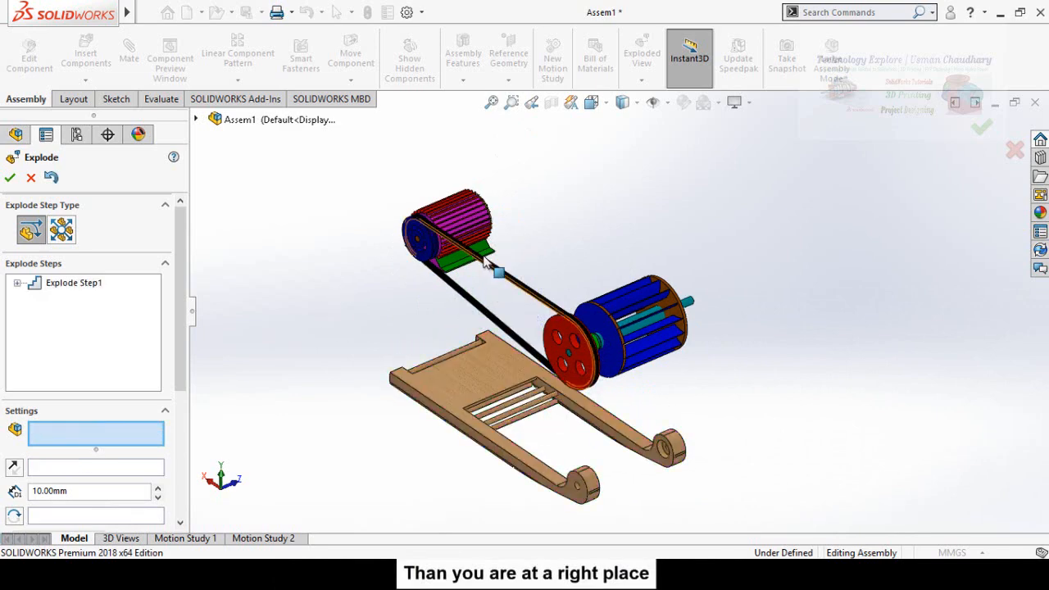
Explode the generator casing along the positive Z axis, and move the generator shaft further along Z past the casing
click(460, 226)
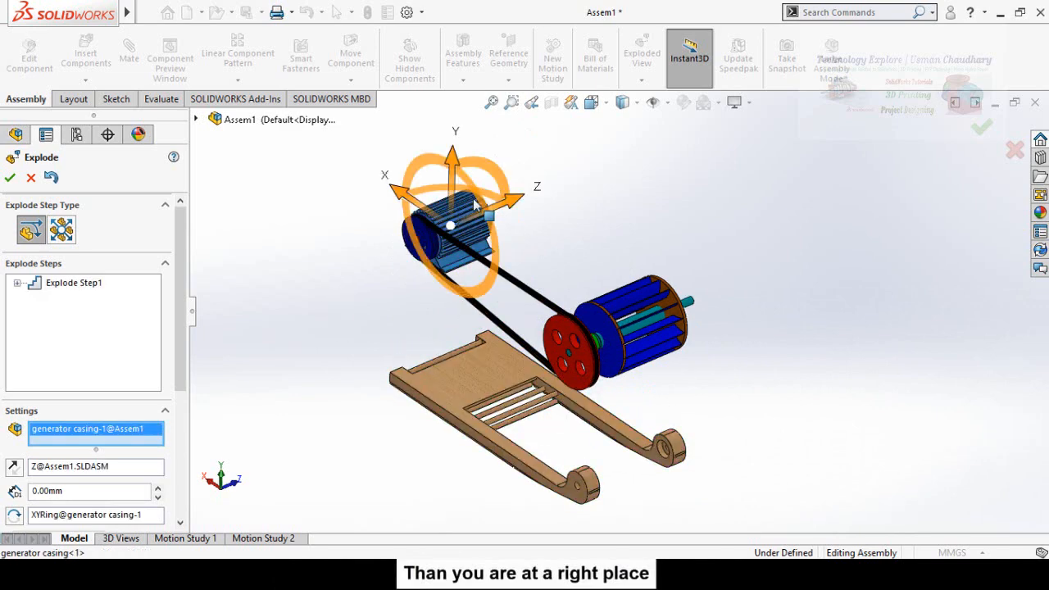
drag(475, 205, 668, 163)
click(461, 232)
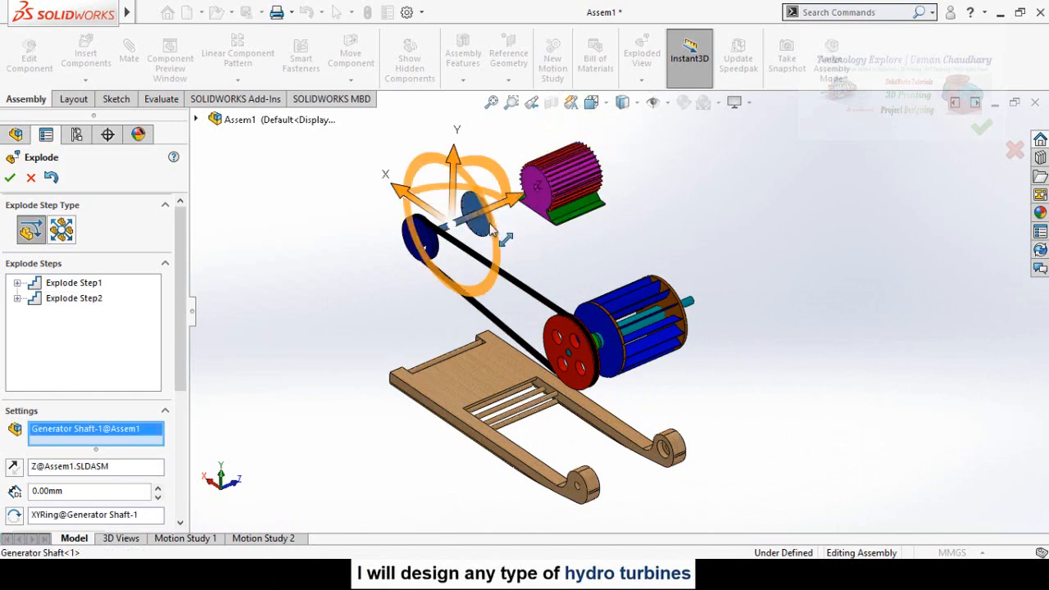
drag(561, 197, 738, 145)
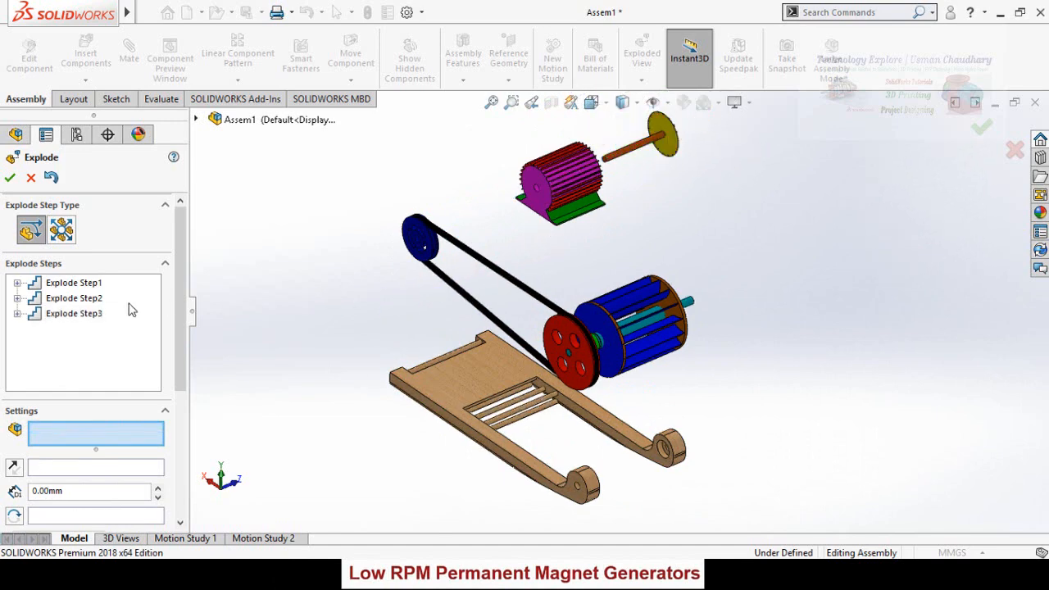
click(65, 313)
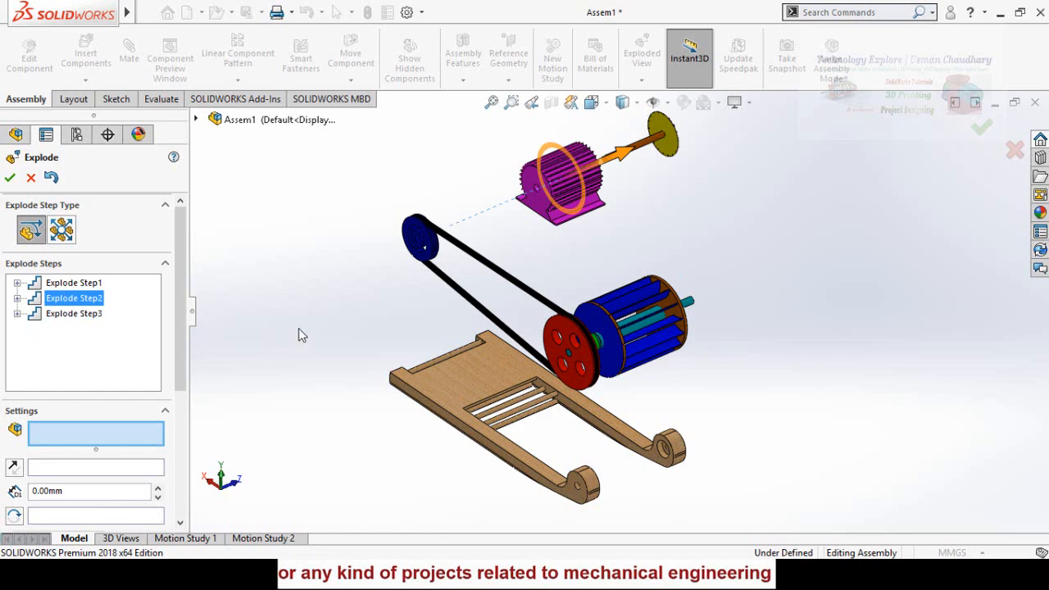
click(361, 317)
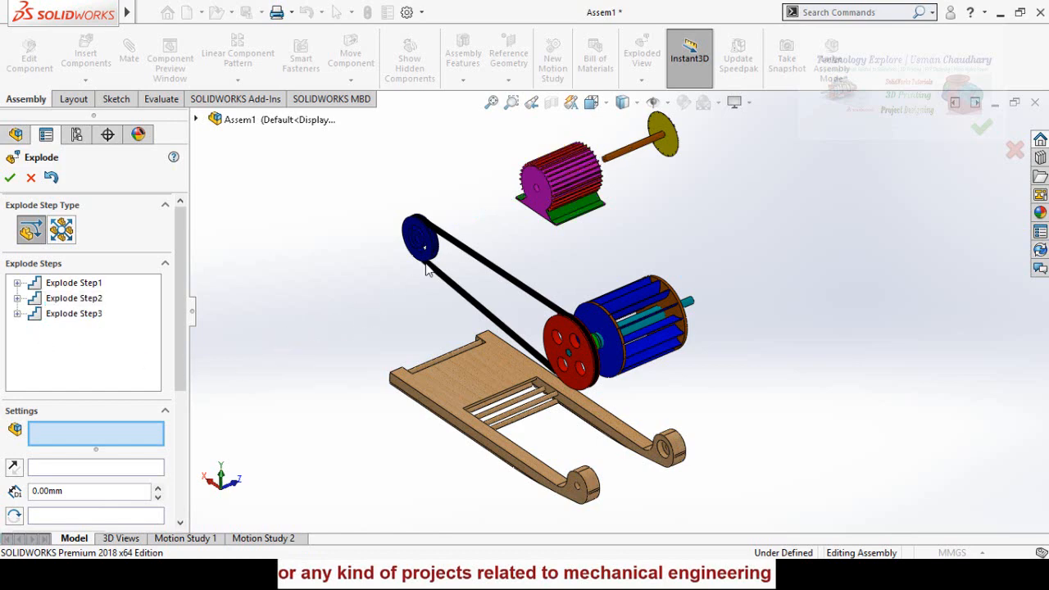
Explode the turbine pulley, belt and generator pulley together along the negative Z axis, off the turbine shaft
click(572, 339)
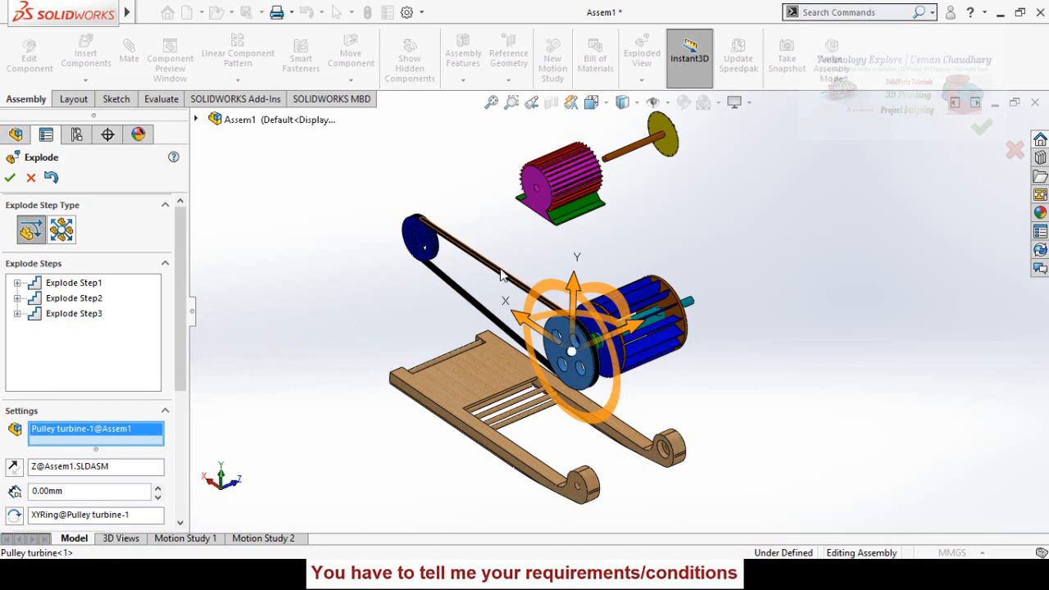
click(502, 277)
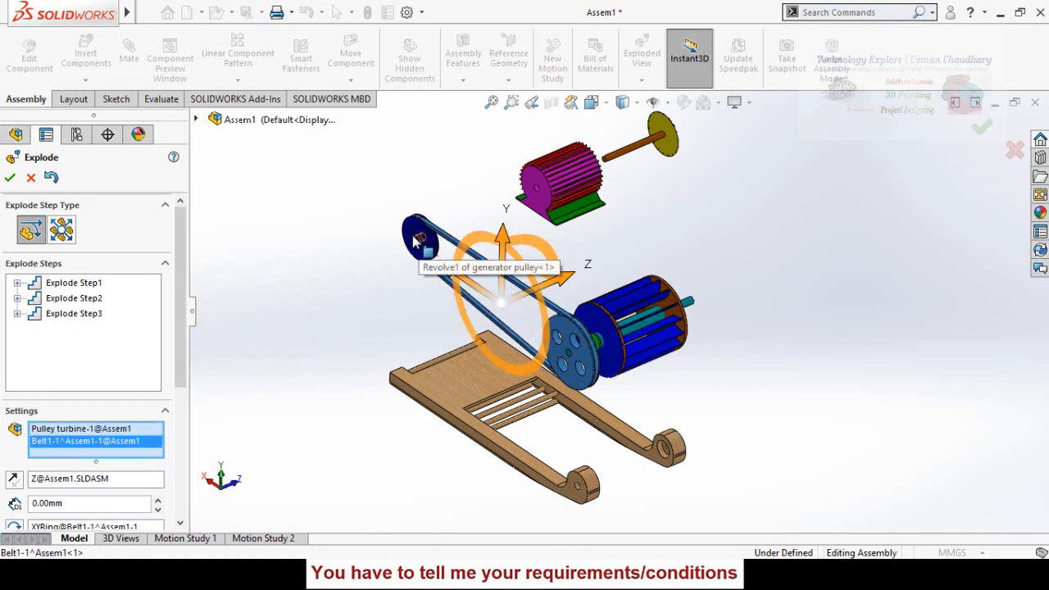
click(418, 238)
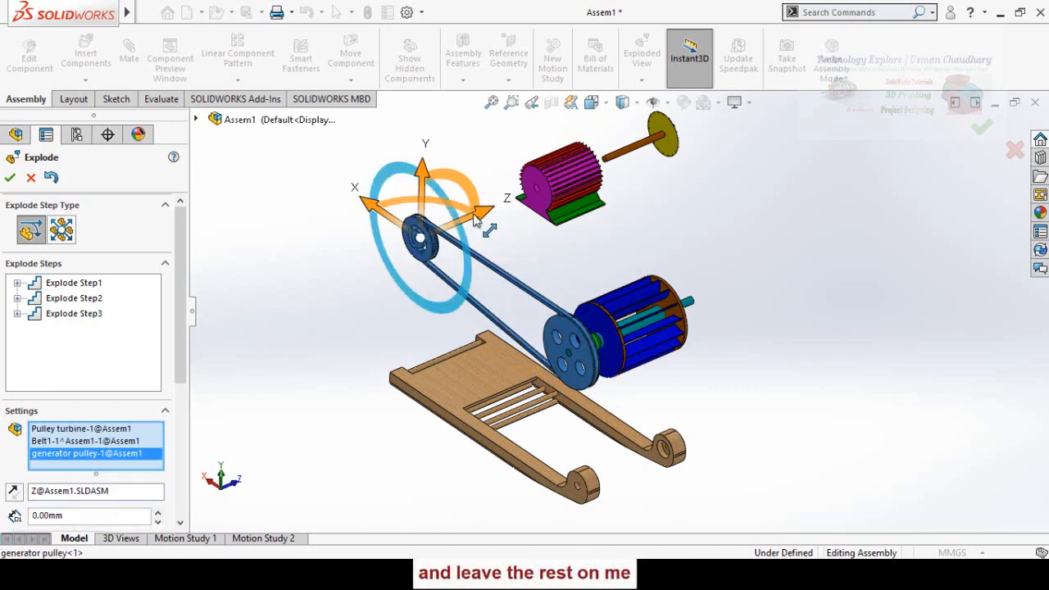
drag(488, 214, 442, 235)
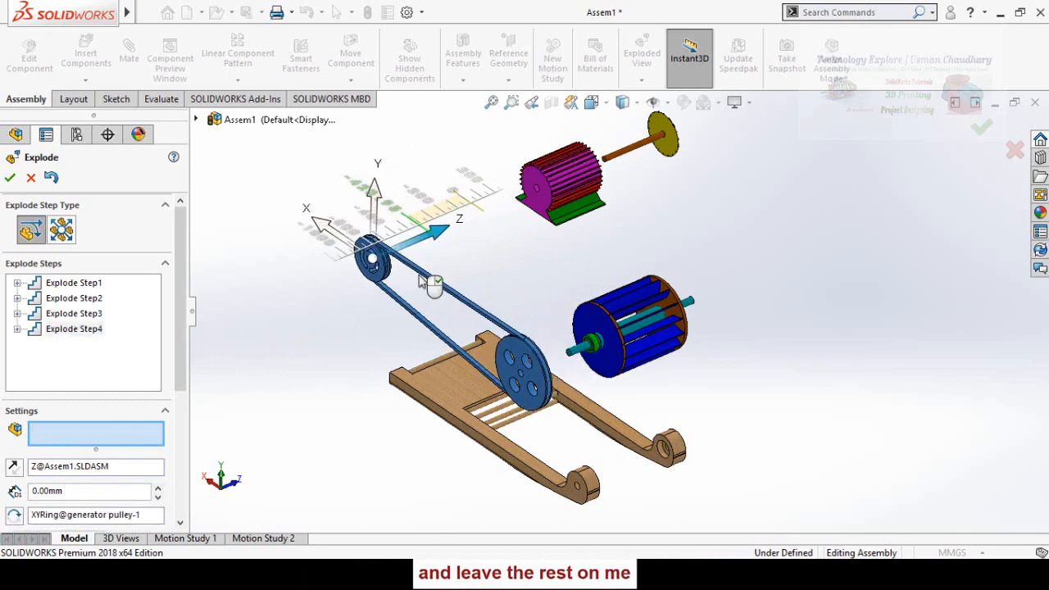
click(344, 335)
Explode the generator pulley, belt and turbine pulley together along the positive X axis, clear of the floating pad
click(378, 258)
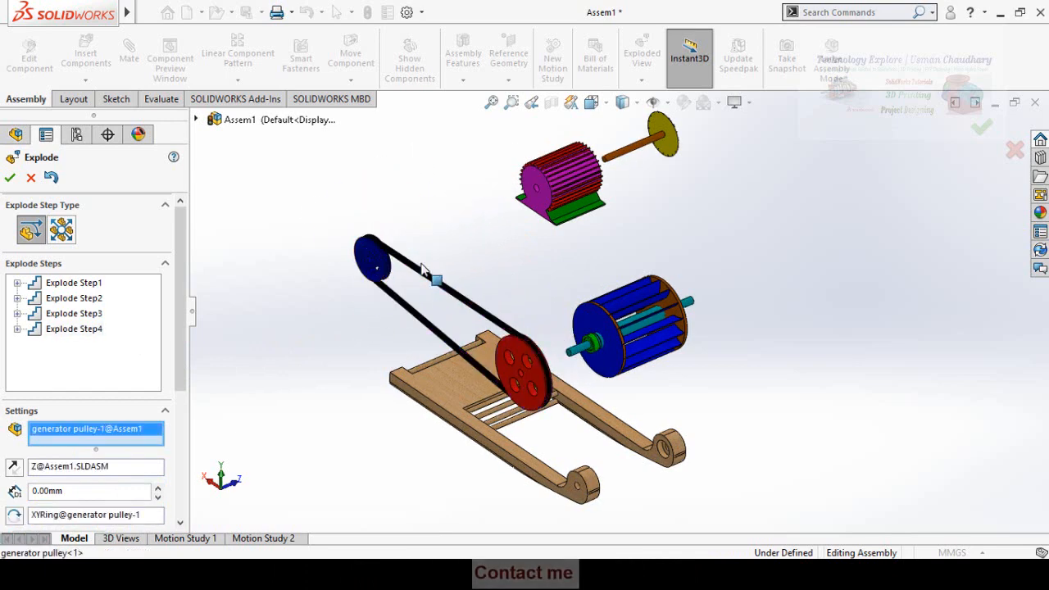
click(435, 284)
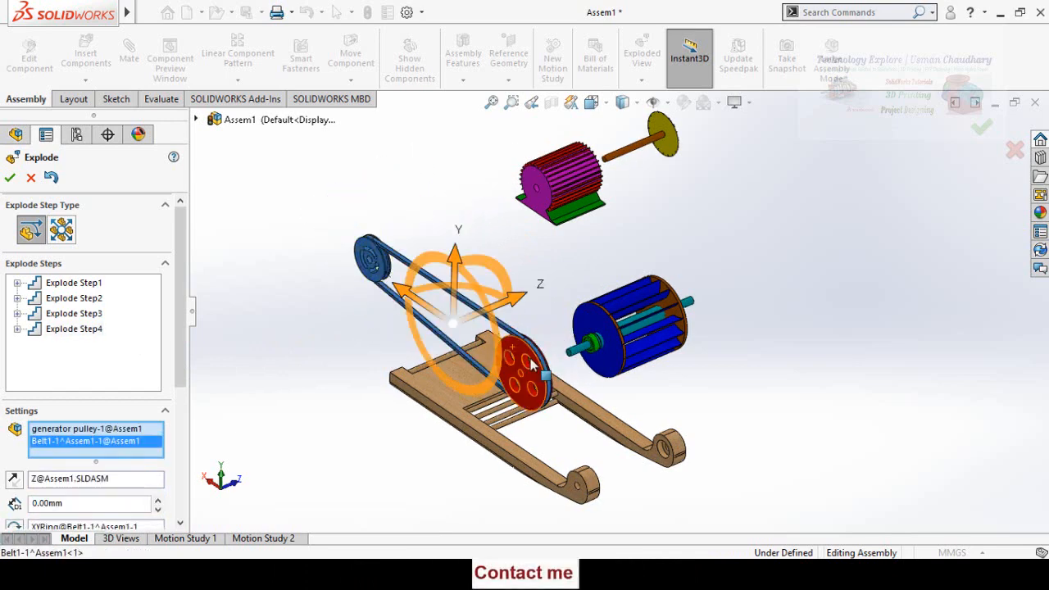
click(529, 358)
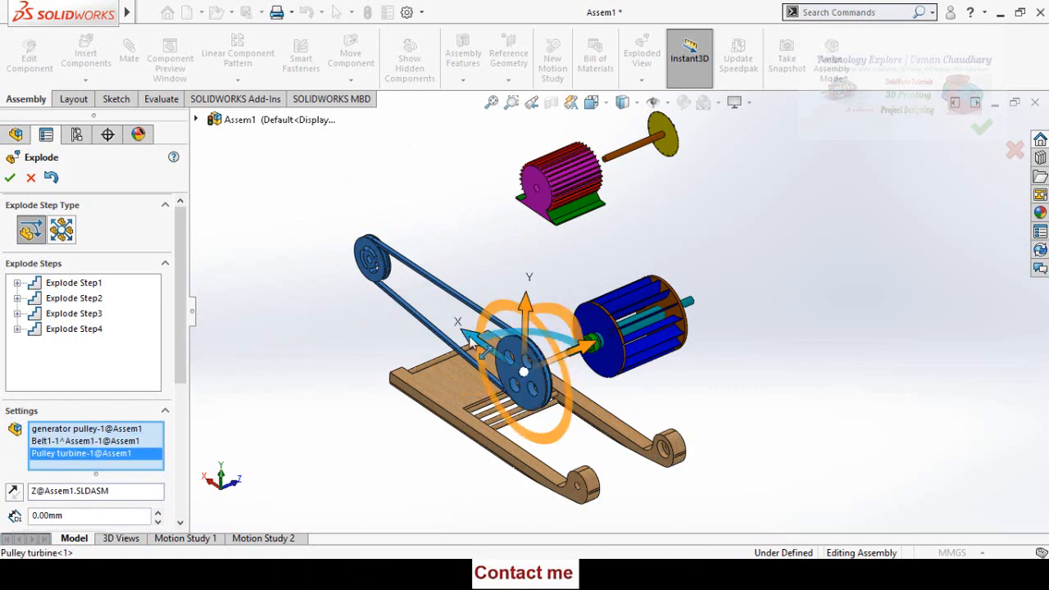
drag(471, 343, 310, 395)
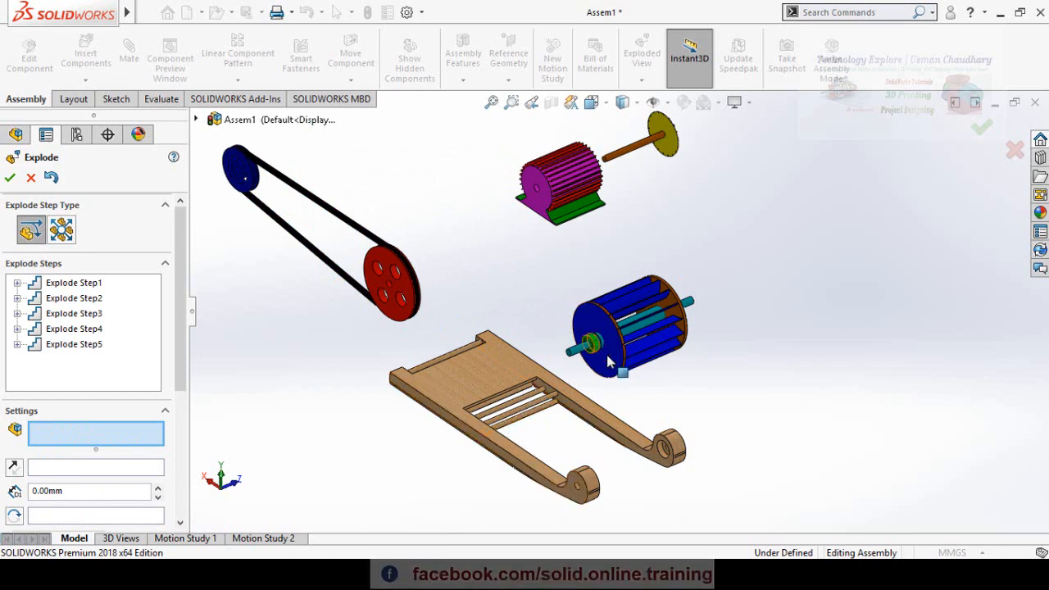
Explode the two bearings off the turbine shaft in opposite directions along Z, one on each side of the runner
scroll(565, 320, down, 3)
click(566, 319)
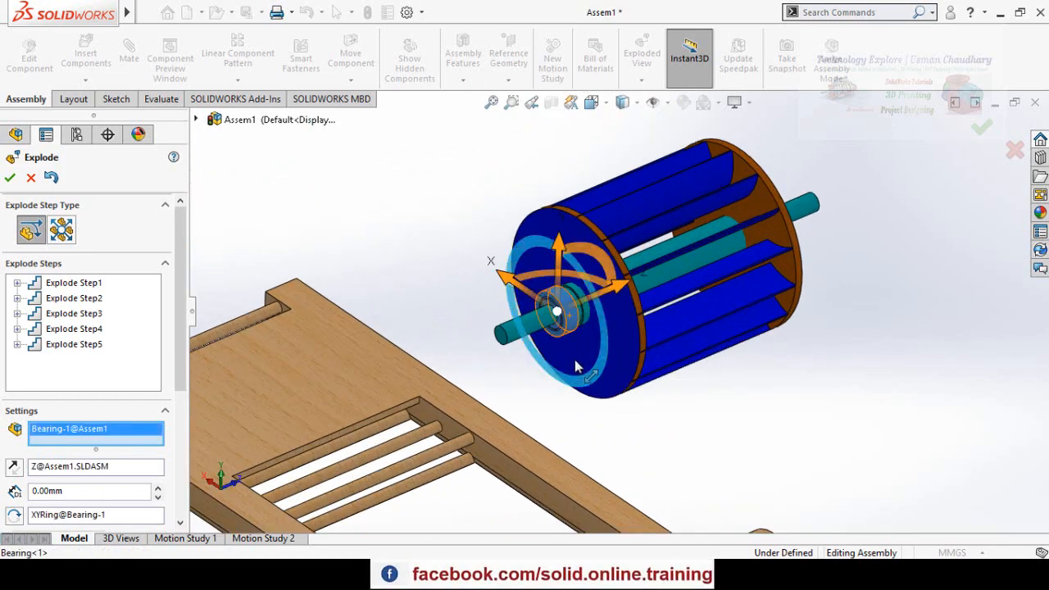
scroll(590, 311, up, 5)
drag(647, 293, 557, 330)
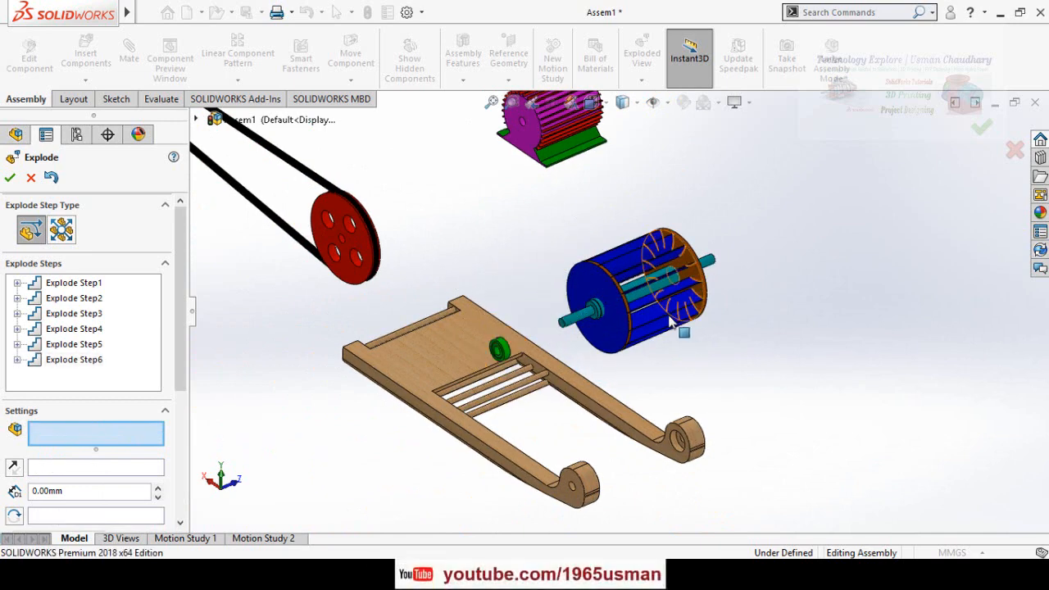
middle_drag(671, 324, 718, 261)
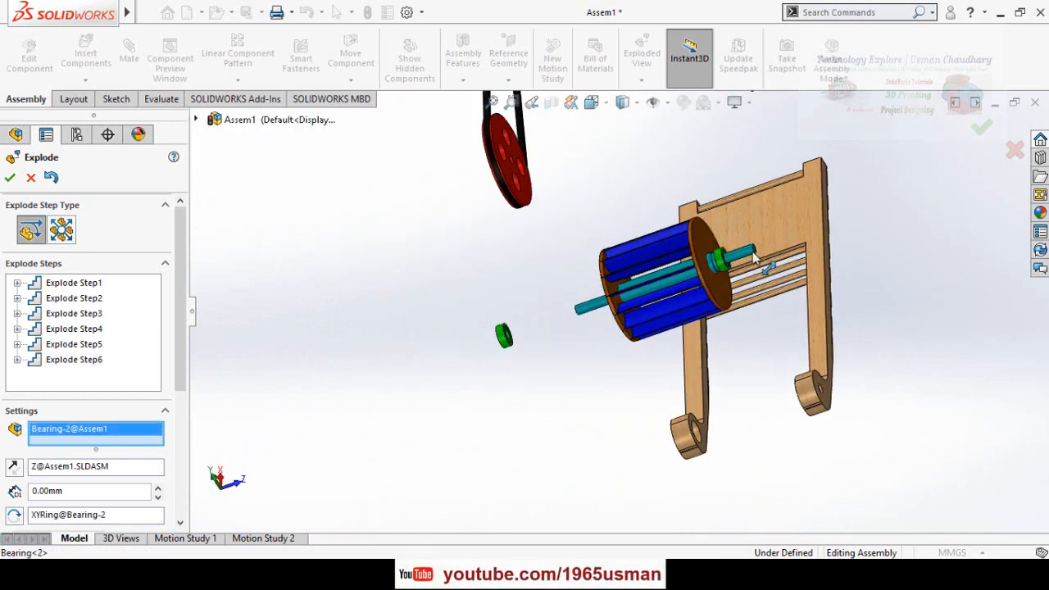
drag(752, 252, 964, 199)
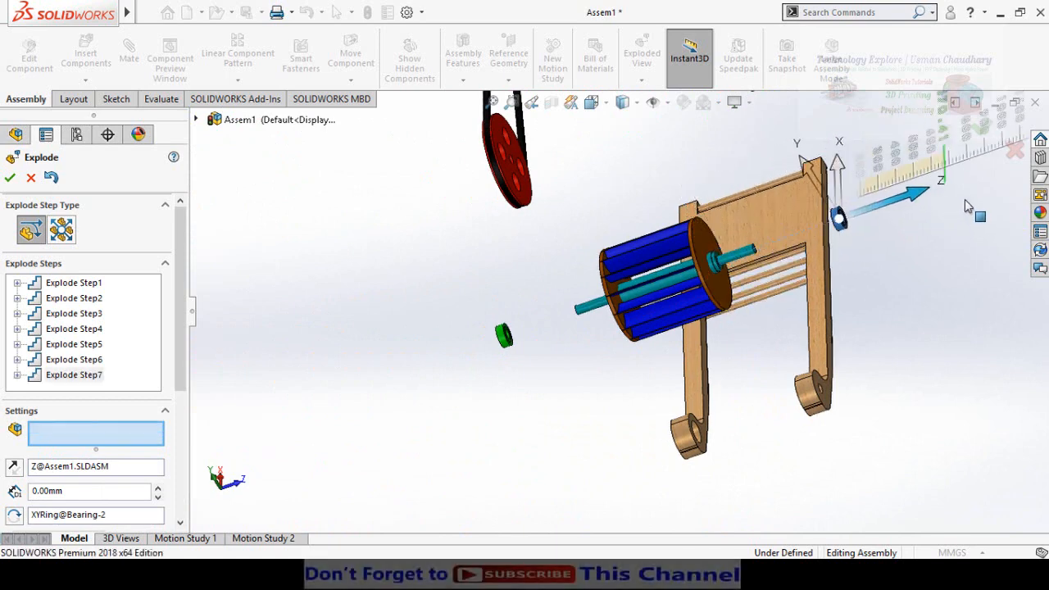
Explode the turbine shaft out of the runner along the positive Z axis
click(735, 251)
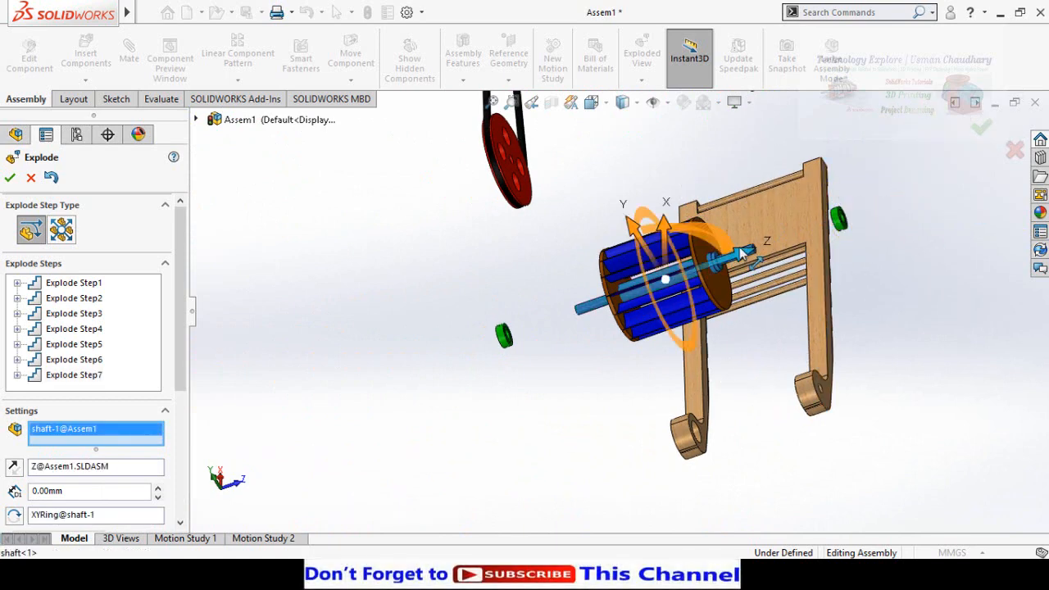
drag(744, 256, 901, 210)
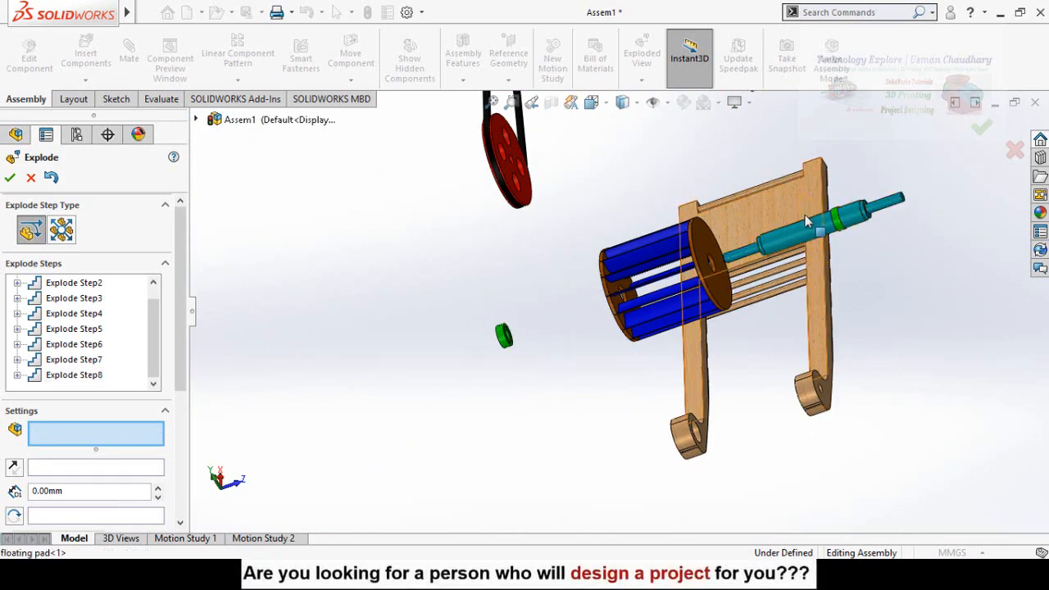
click(804, 216)
click(895, 280)
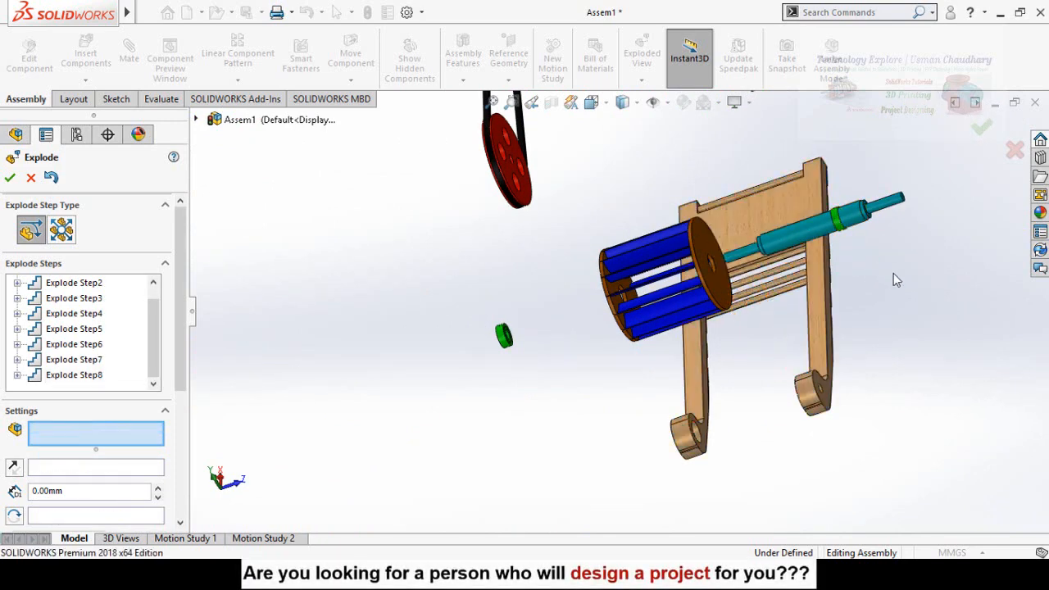
Raise the turbine shaft along the Y axis above the runner and bearings as a further explode step
click(814, 233)
drag(782, 174, 693, 78)
middle_drag(572, 343, 632, 262)
middle_drag(637, 347, 565, 338)
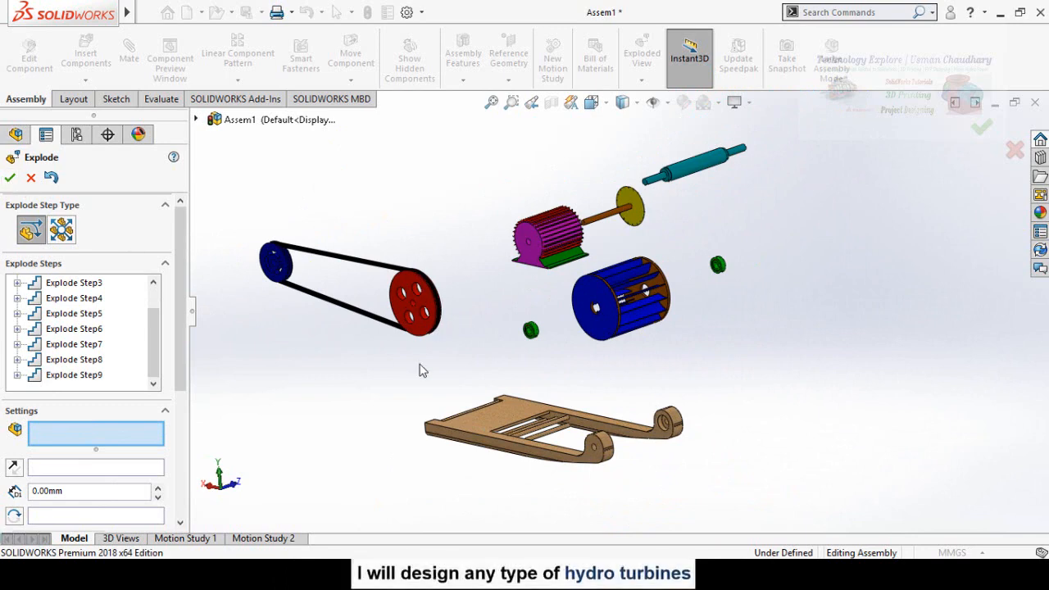
Accept the exploded view and collapse the turbine assembly back to its assembled state
middle_drag(494, 308, 504, 359)
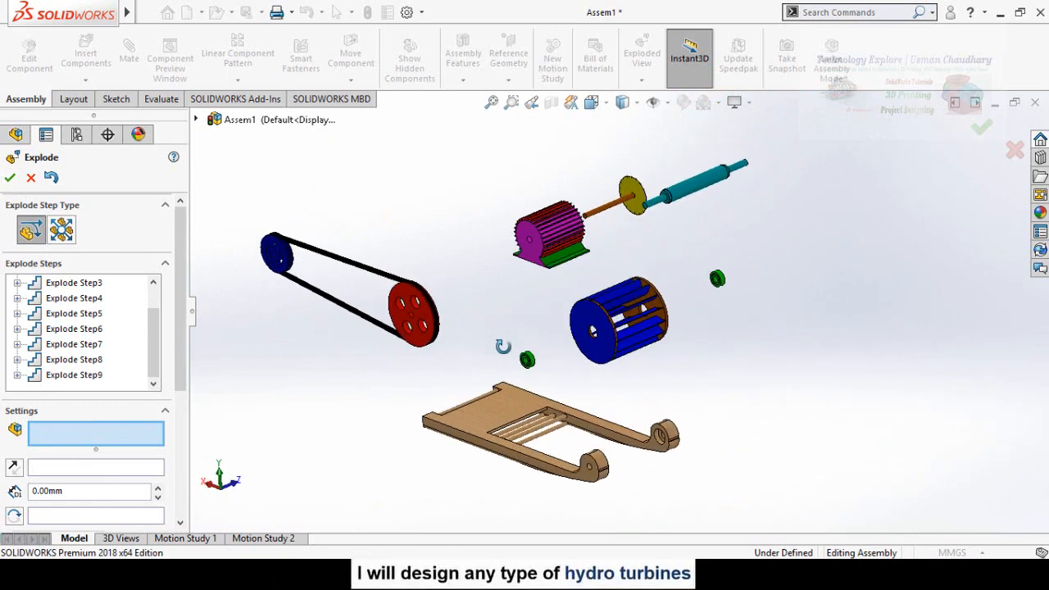
click(10, 177)
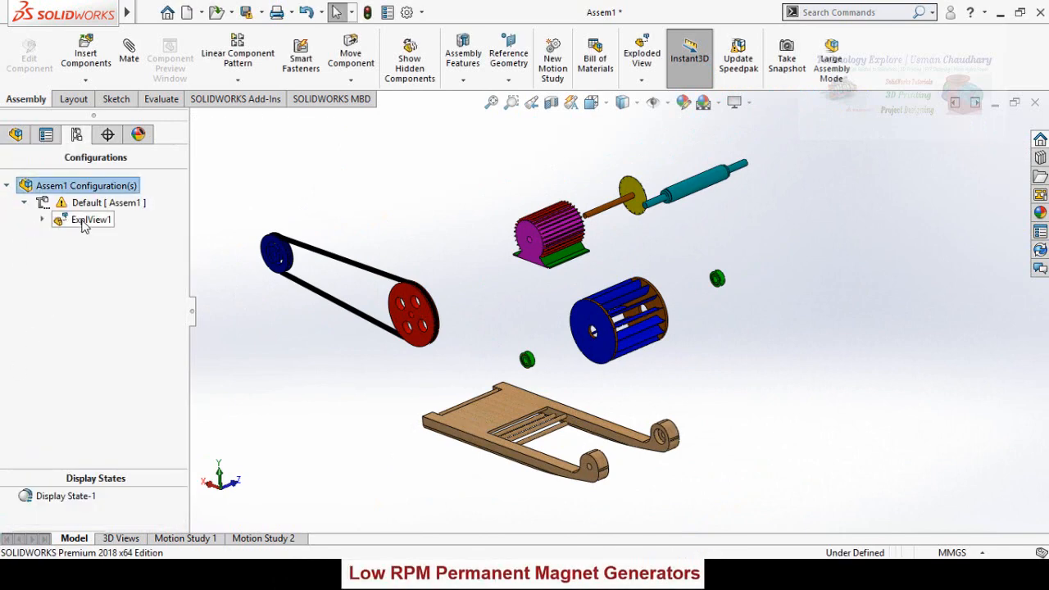
double_click(83, 221)
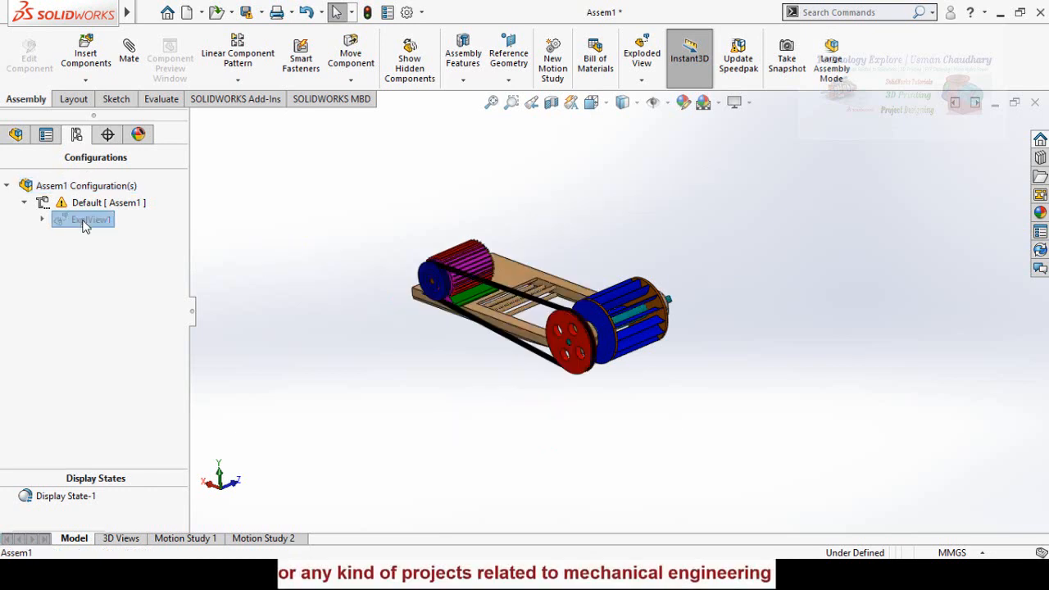
click(15, 134)
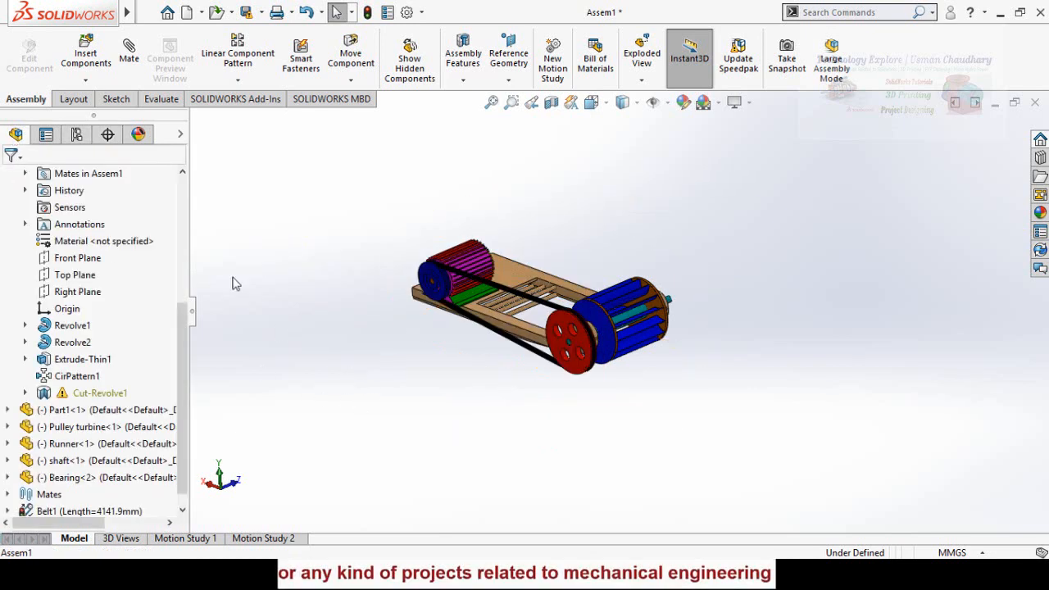
Add an Explode animation to Motion Study 2 with a duration of 5 seconds starting at 10 seconds, and calculate the study
click(264, 539)
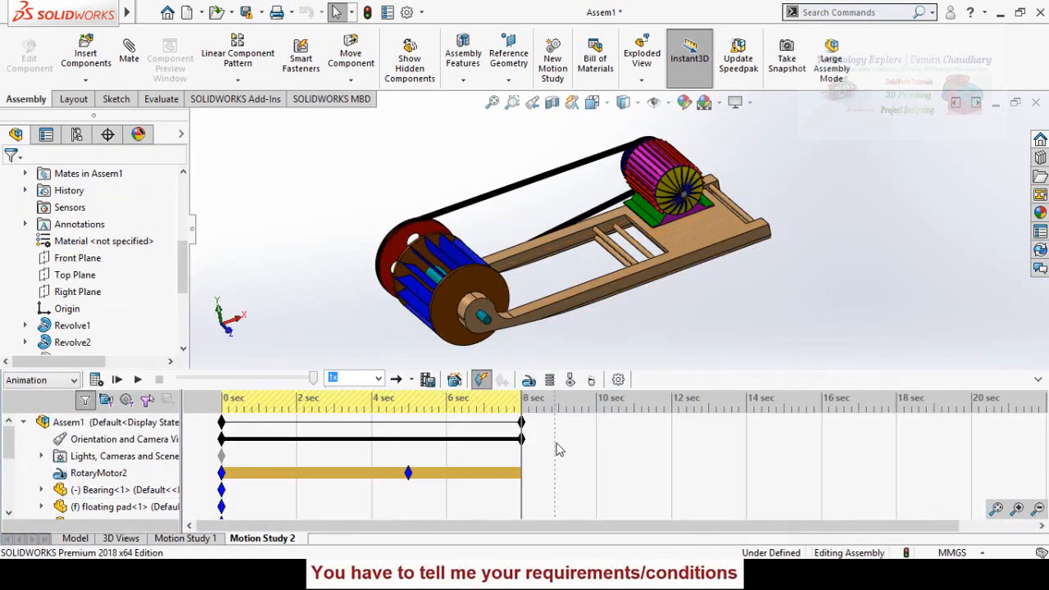
click(454, 380)
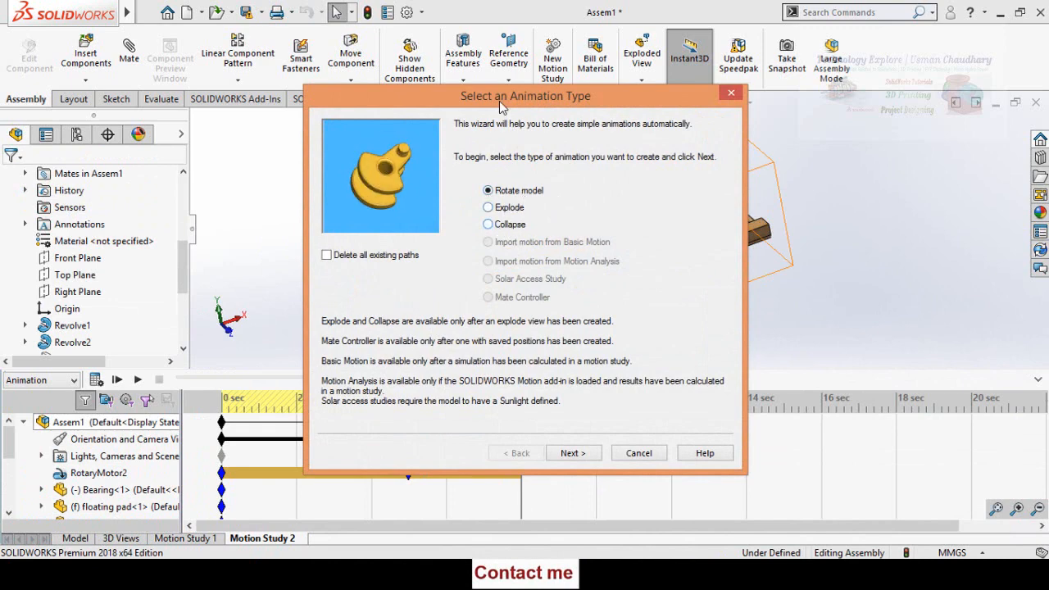
drag(502, 103, 212, 37)
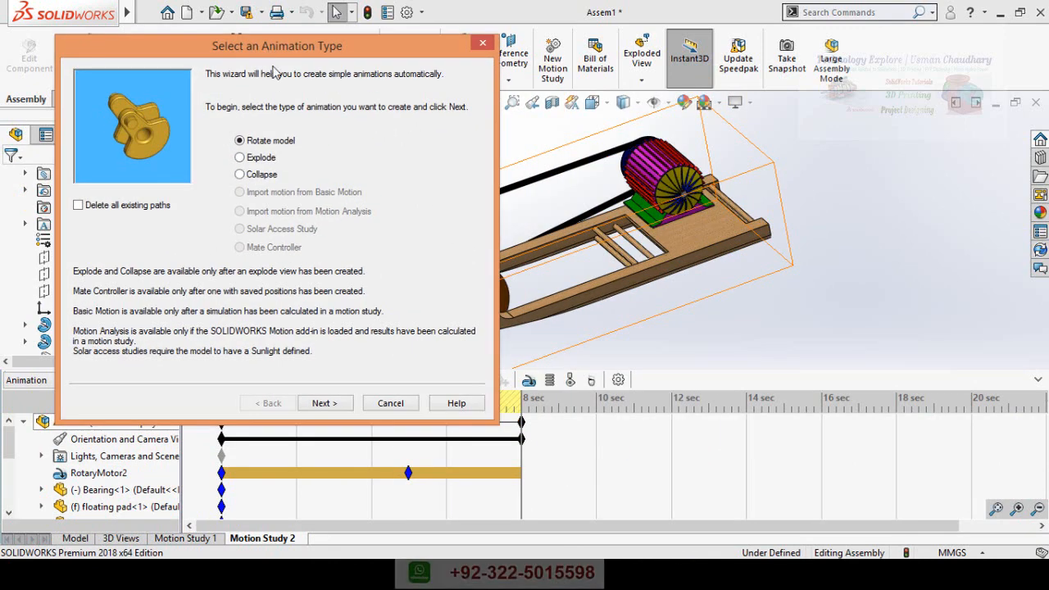
click(240, 157)
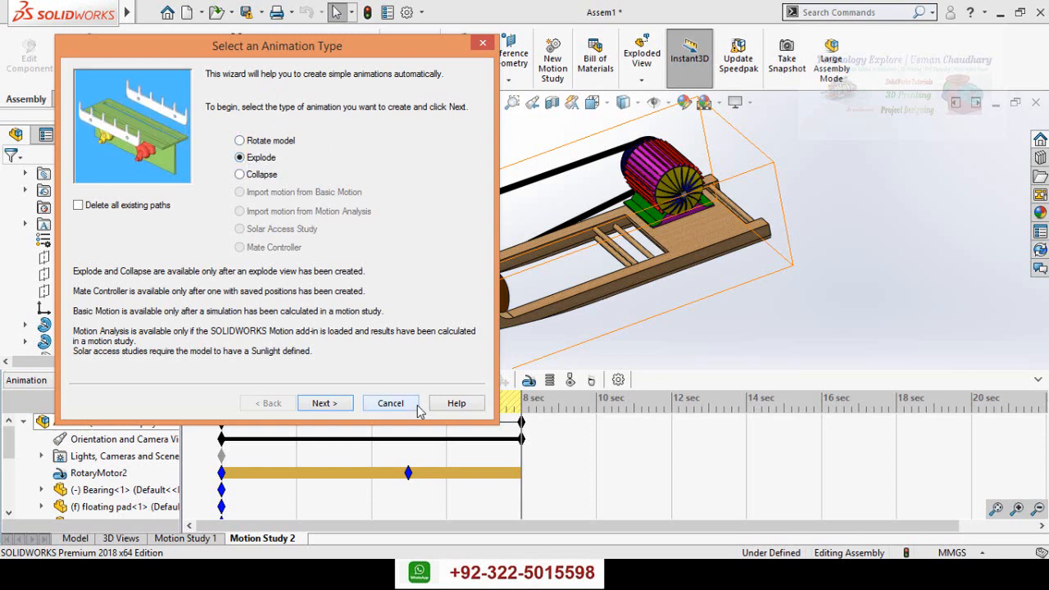
click(324, 403)
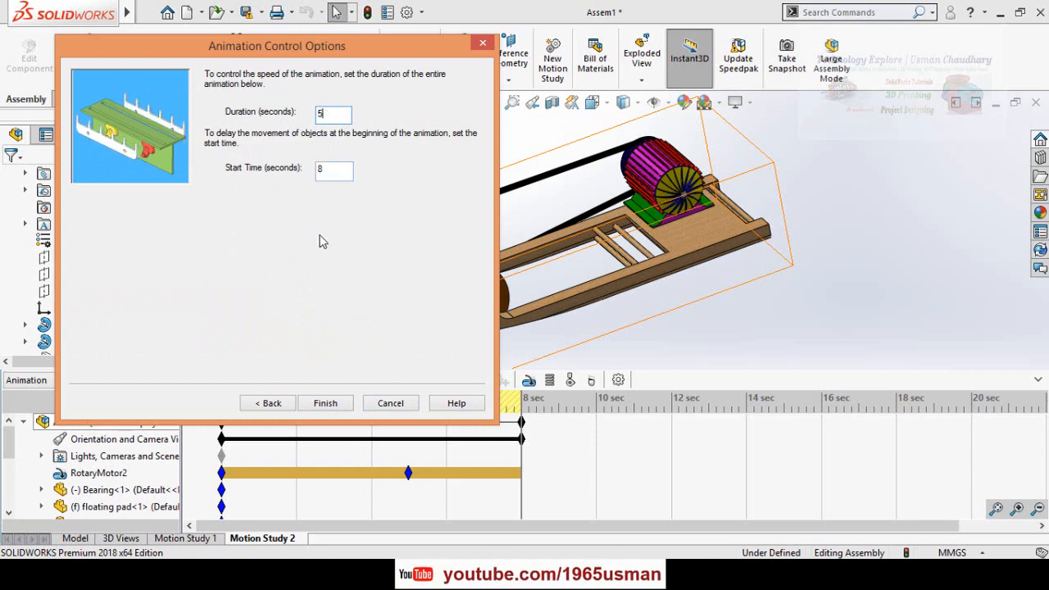
double_click(327, 168)
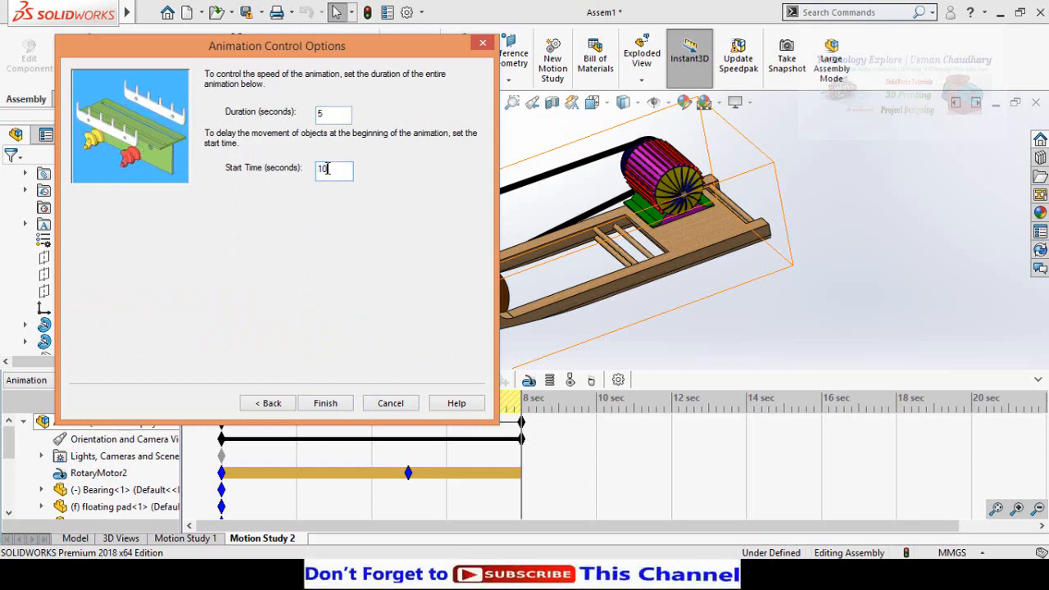
click(325, 403)
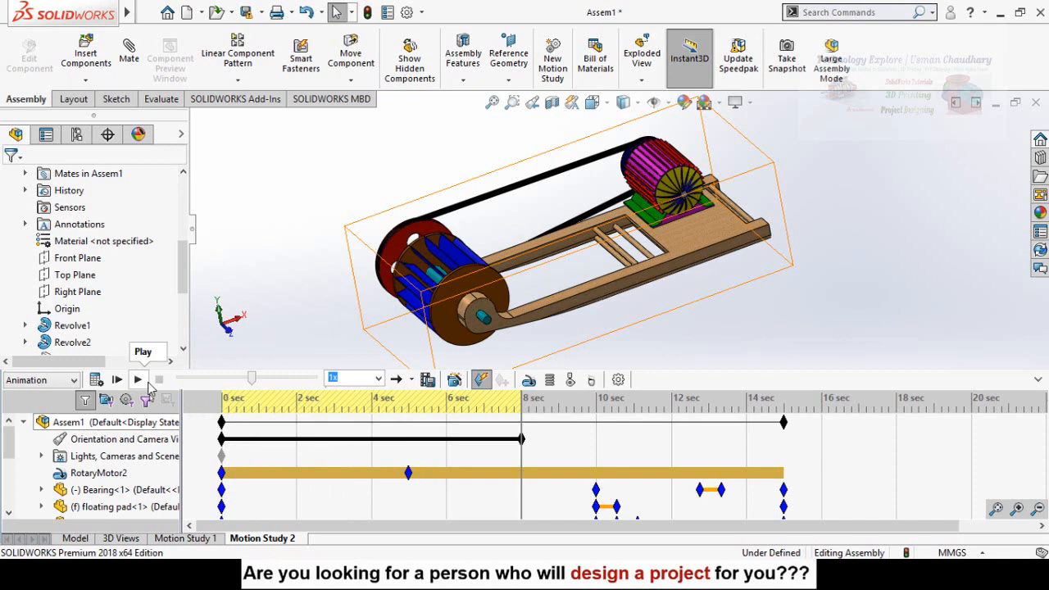
click(96, 381)
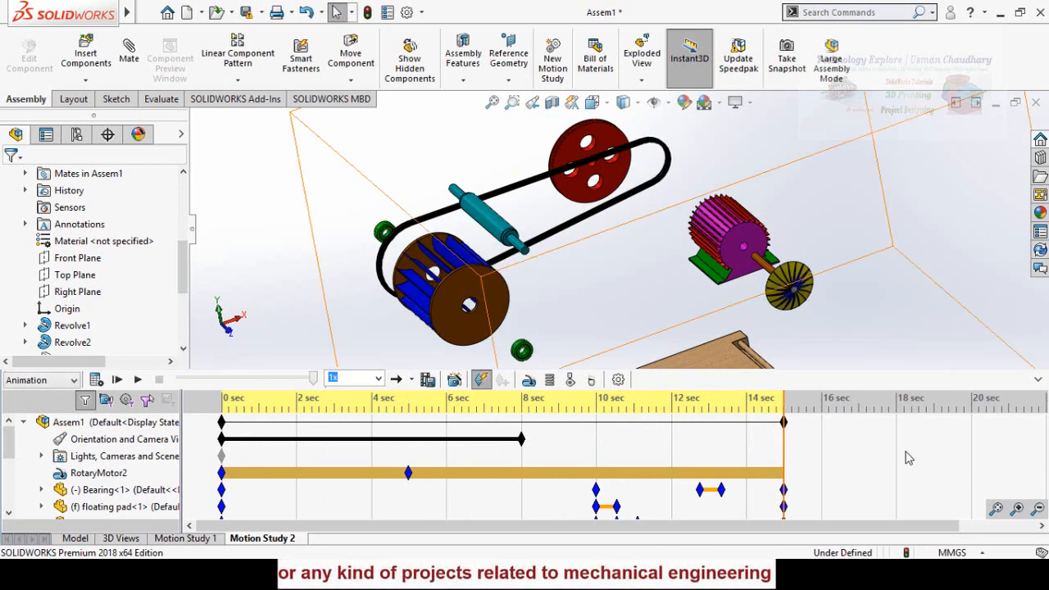
scroll(577, 253, up, 2)
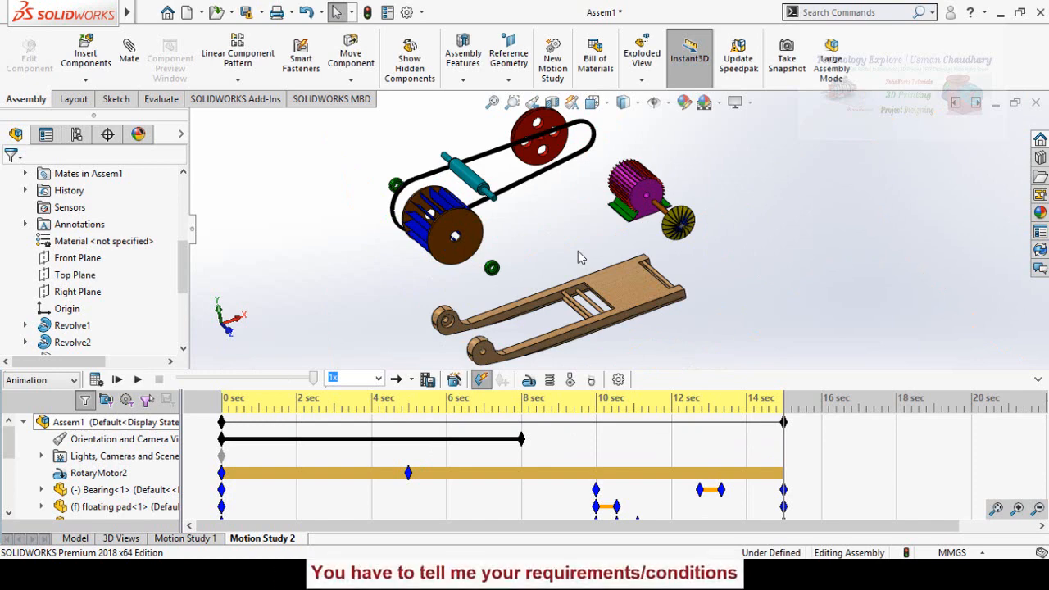
Start saving the animation to a Microsoft AVI file, choosing the Desktop as location and Animation as file name
click(426, 380)
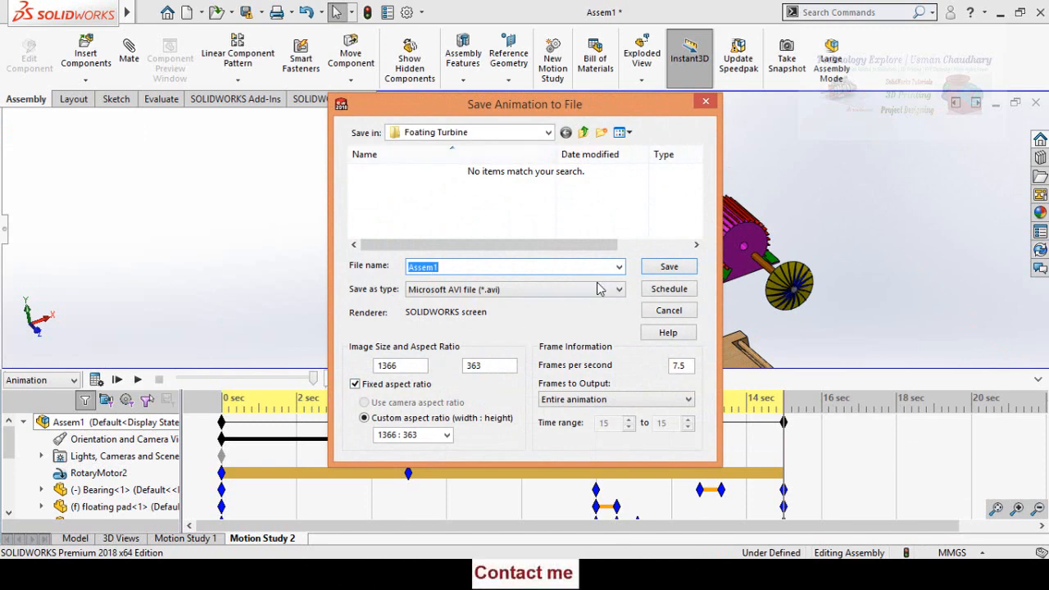
click(547, 132)
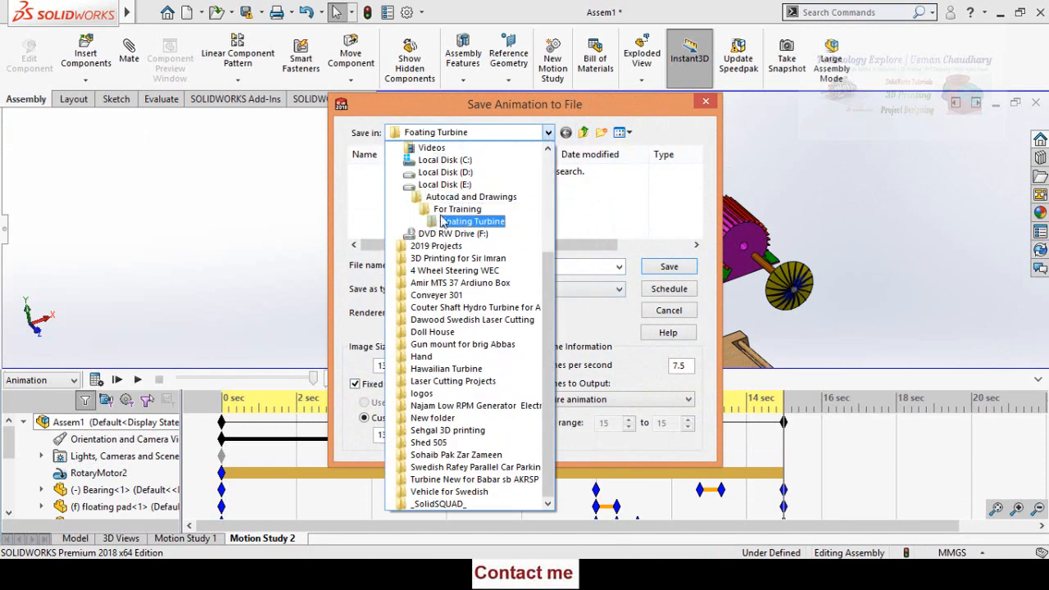
scroll(442, 223, up, 5)
click(425, 157)
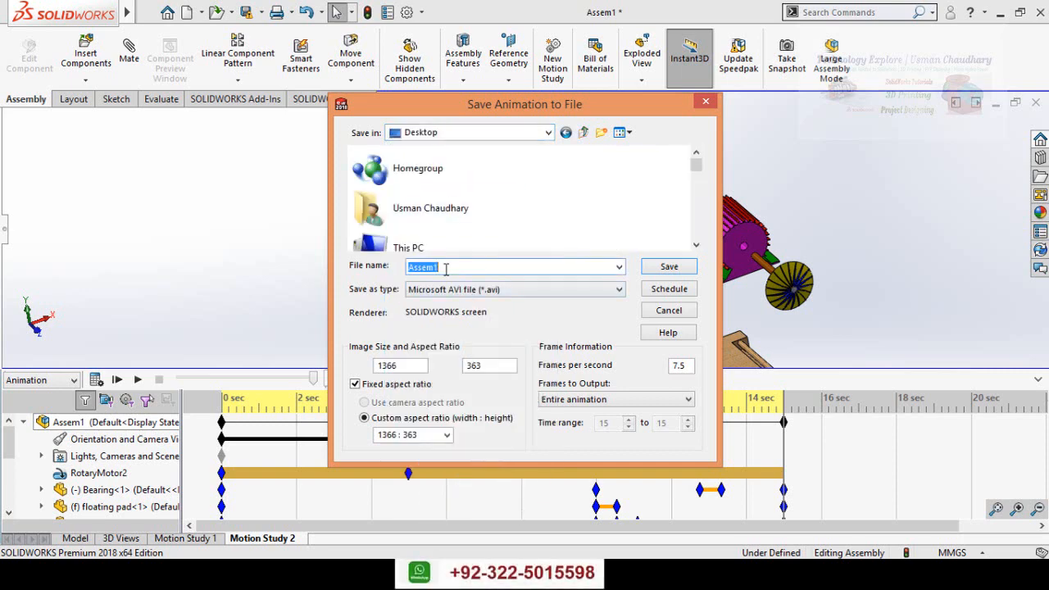
text(Animation)
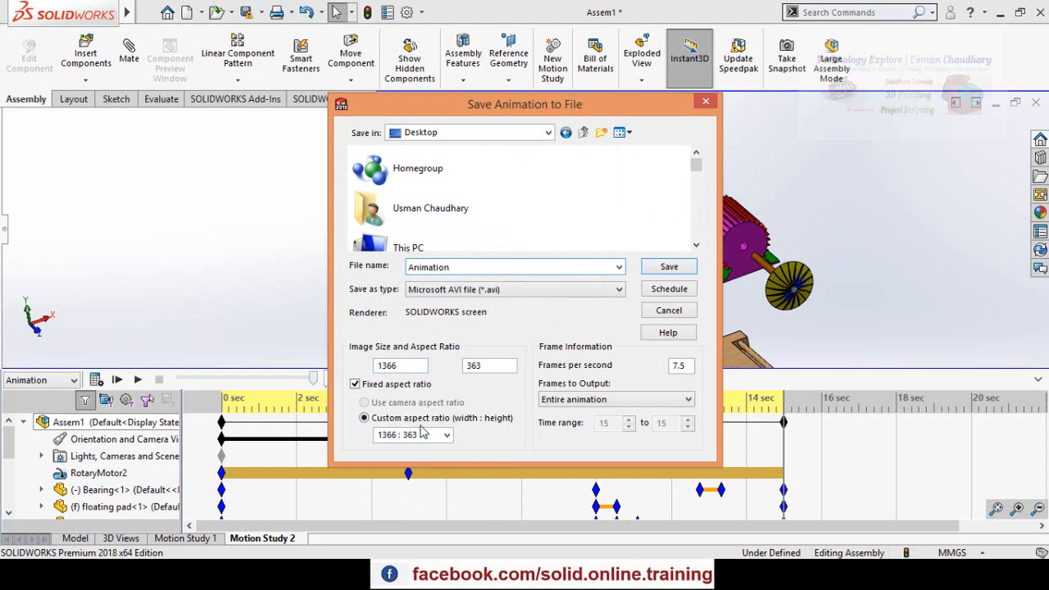
Set the video's custom aspect ratio to 16:9 and save it with the Intel IYUV codec, recalculating the motion study before saving
click(446, 436)
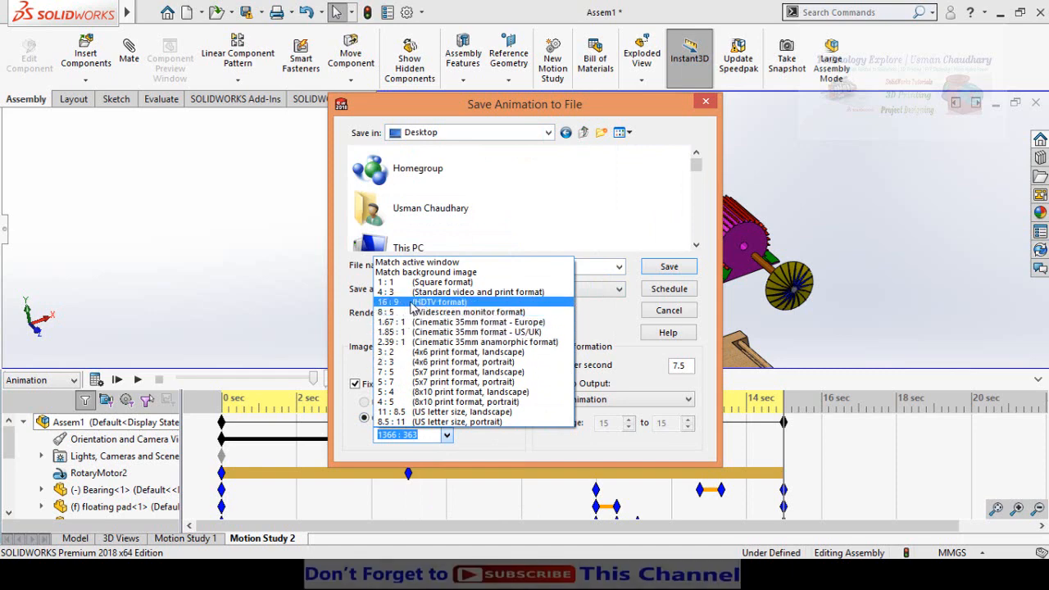
click(418, 302)
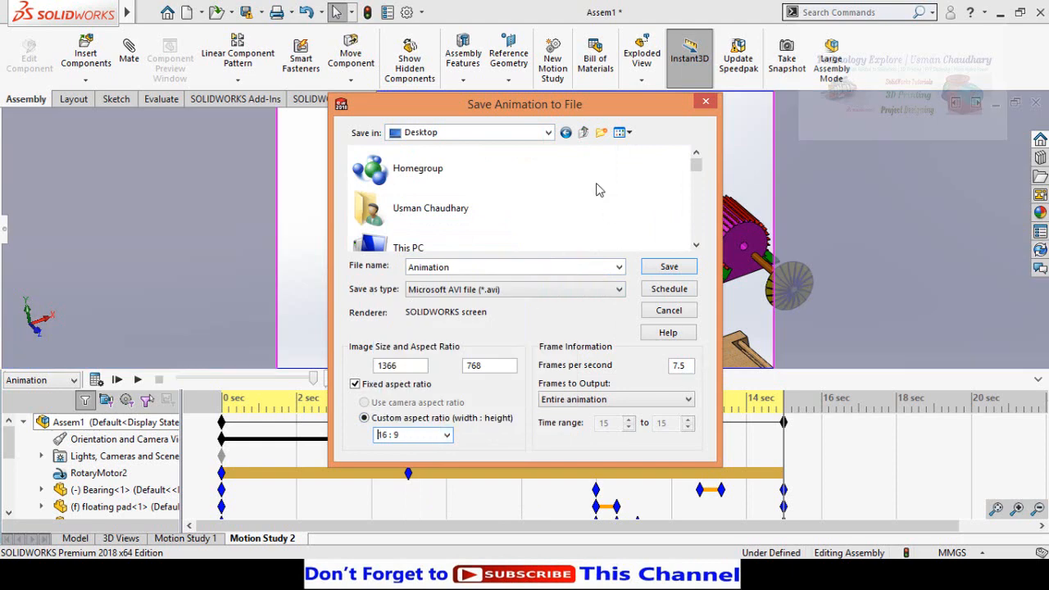
drag(569, 106, 476, 127)
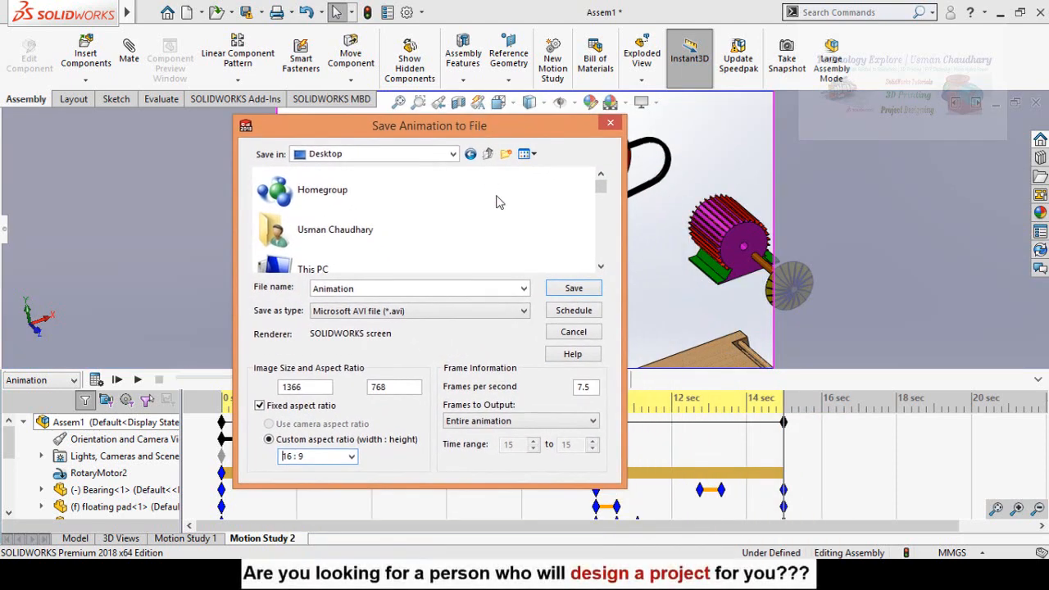
click(573, 290)
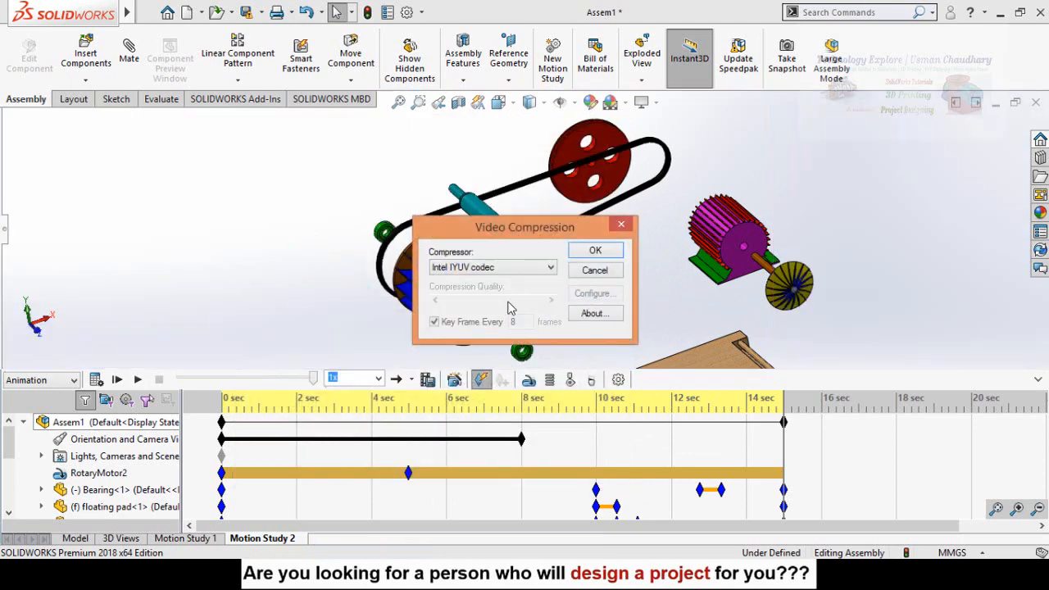
click(595, 252)
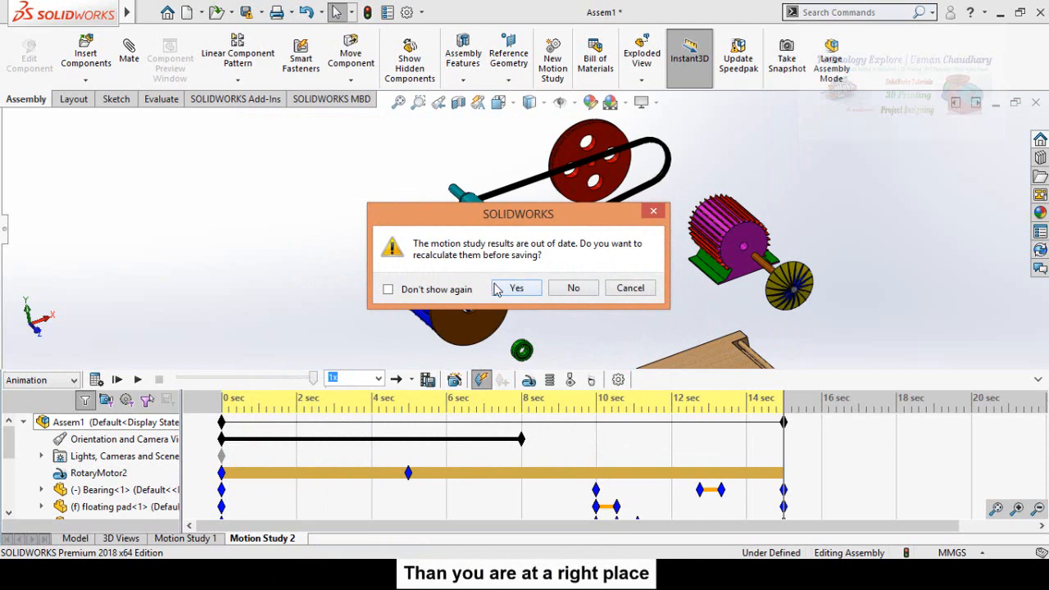
click(516, 288)
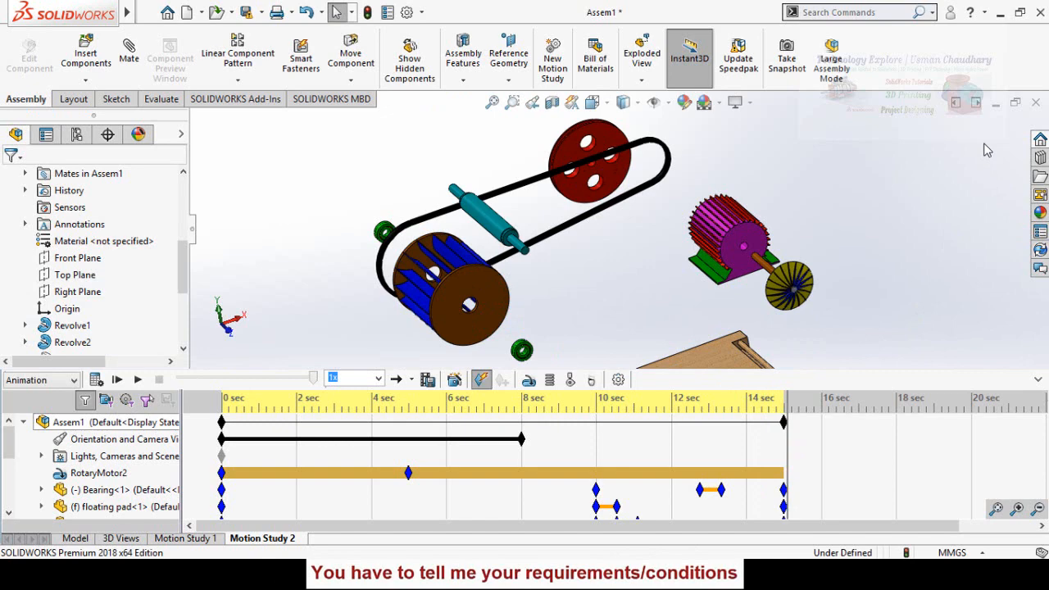
Switch to the Windows desktop to locate the saved Animation video
click(1000, 18)
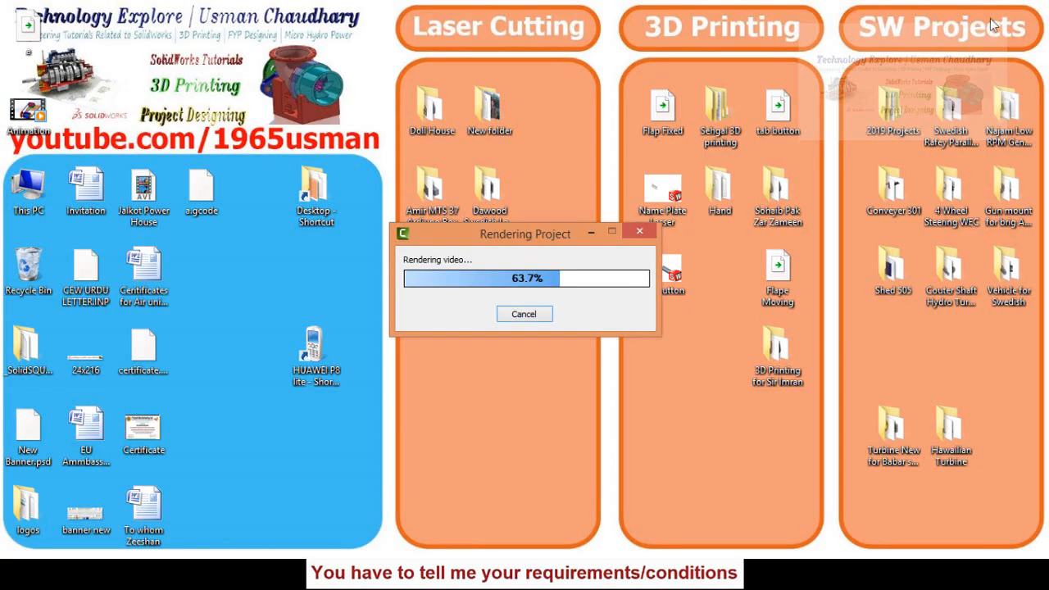